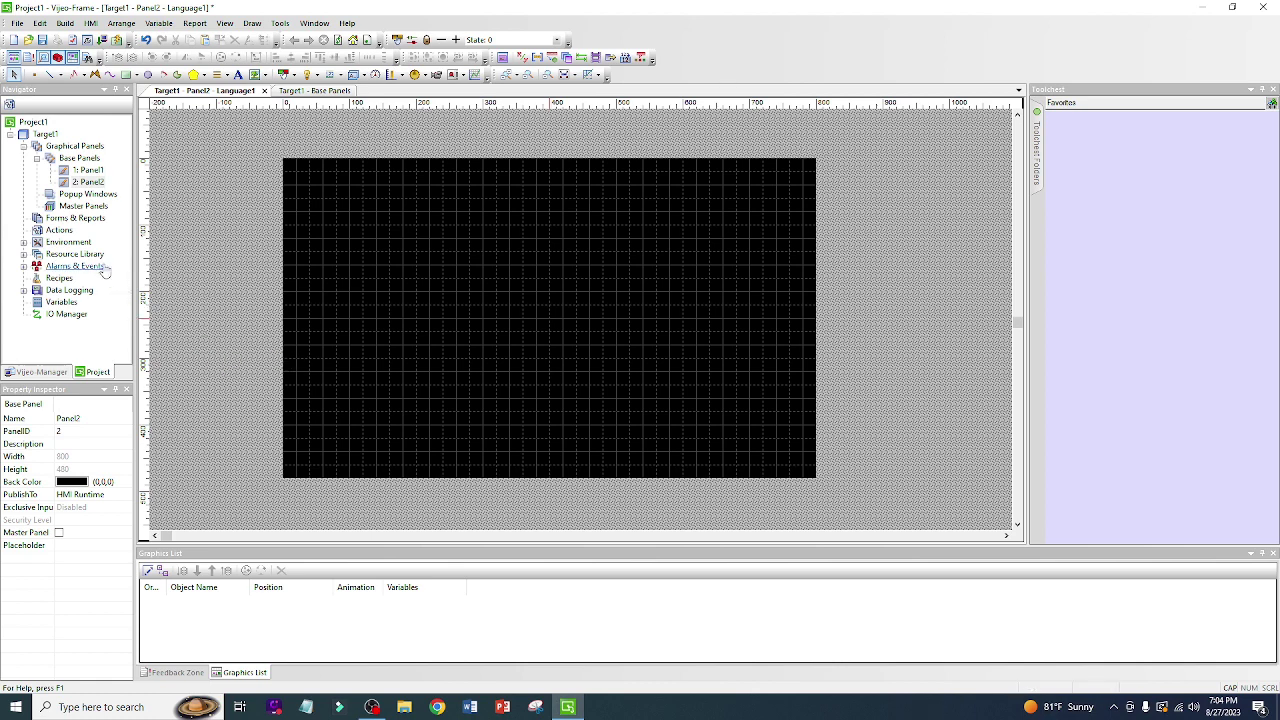
# Add a new base panel, Panel3, to the project and return to editing Panel2.
pyautogui.rightClick(80, 160)
pyautogui.click(120, 169)
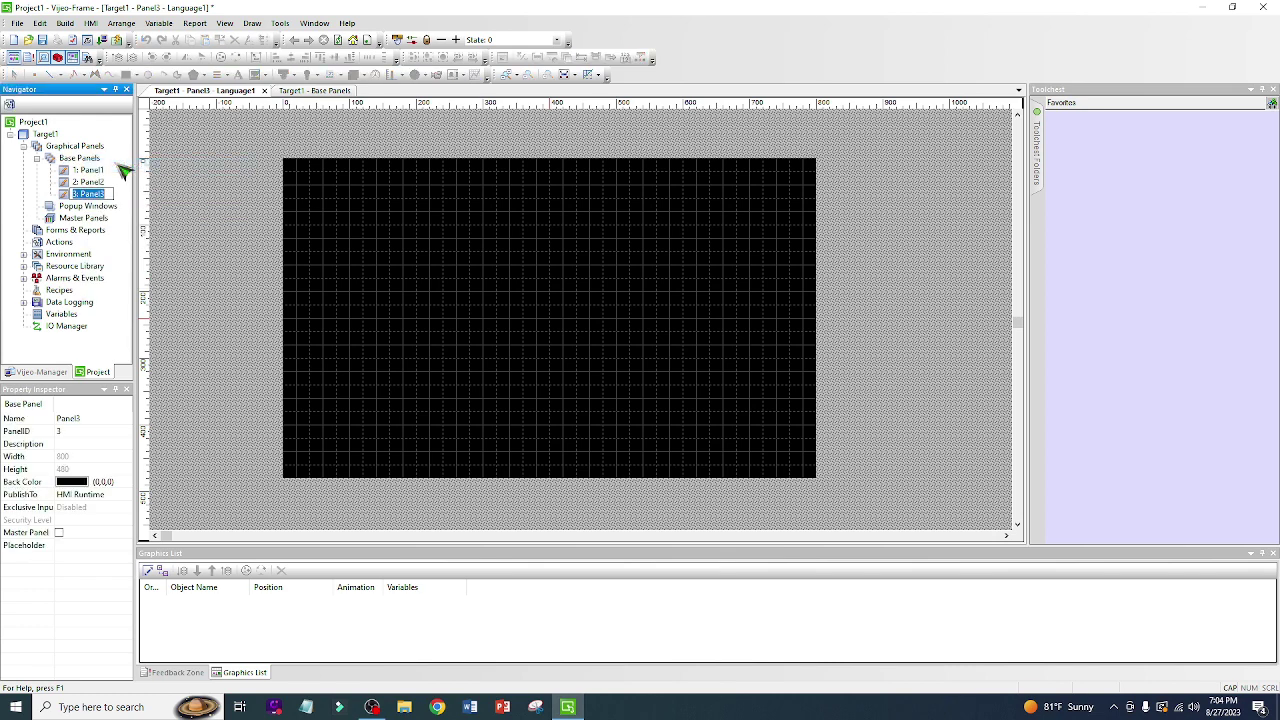
pyautogui.click(88, 182)
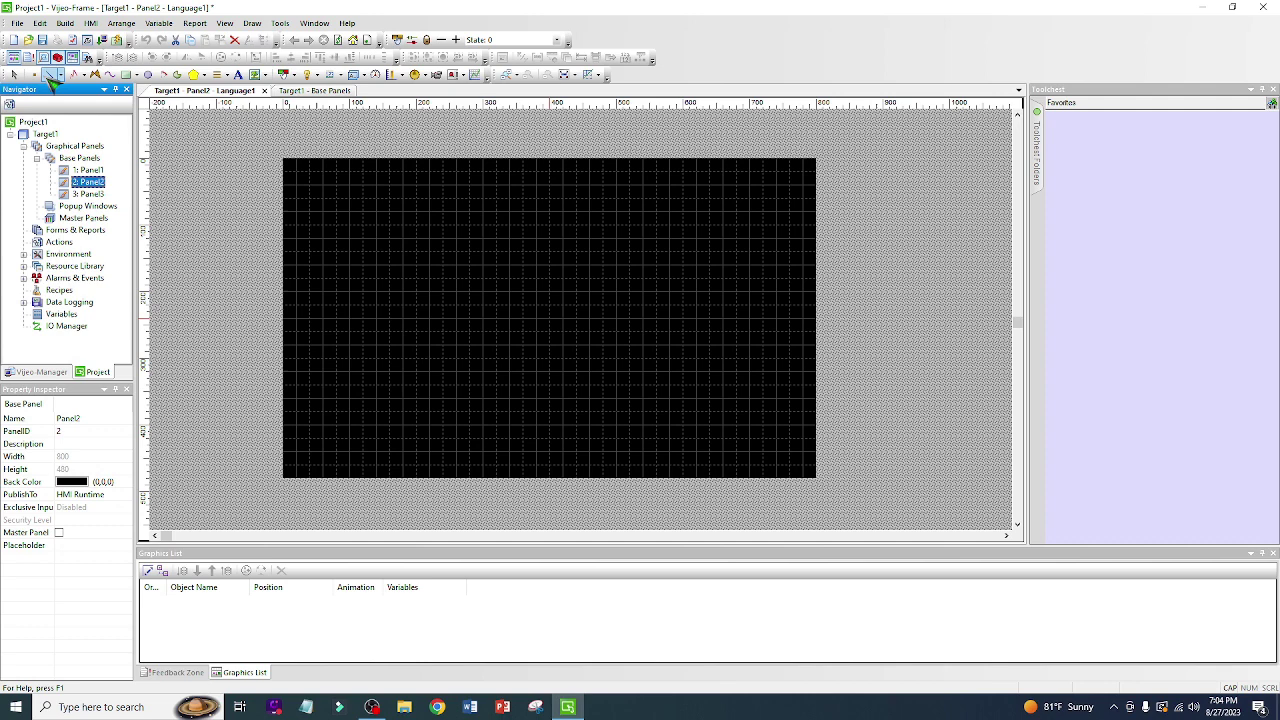
# Draw a horizontal line, Line01, across Panel2's upper left and give it line width 5.
pyautogui.click(50, 76)
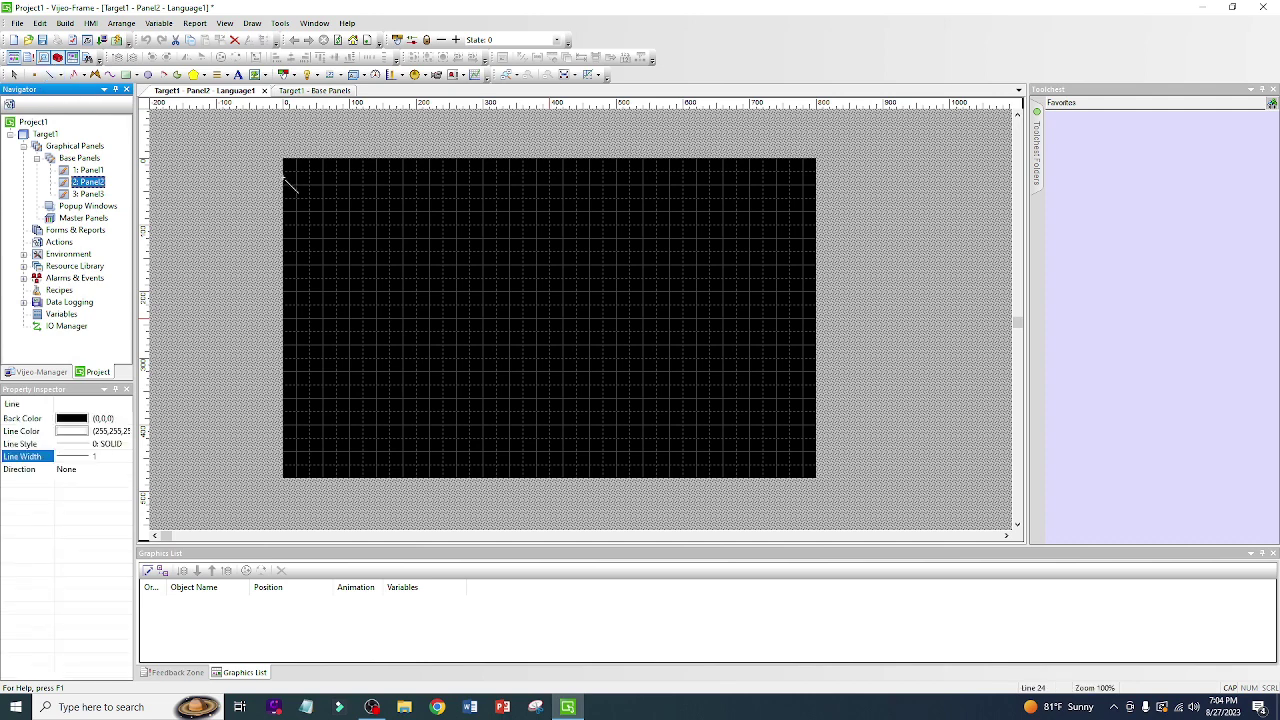
pyautogui.moveTo(323, 198); pyautogui.dragTo(536, 198)
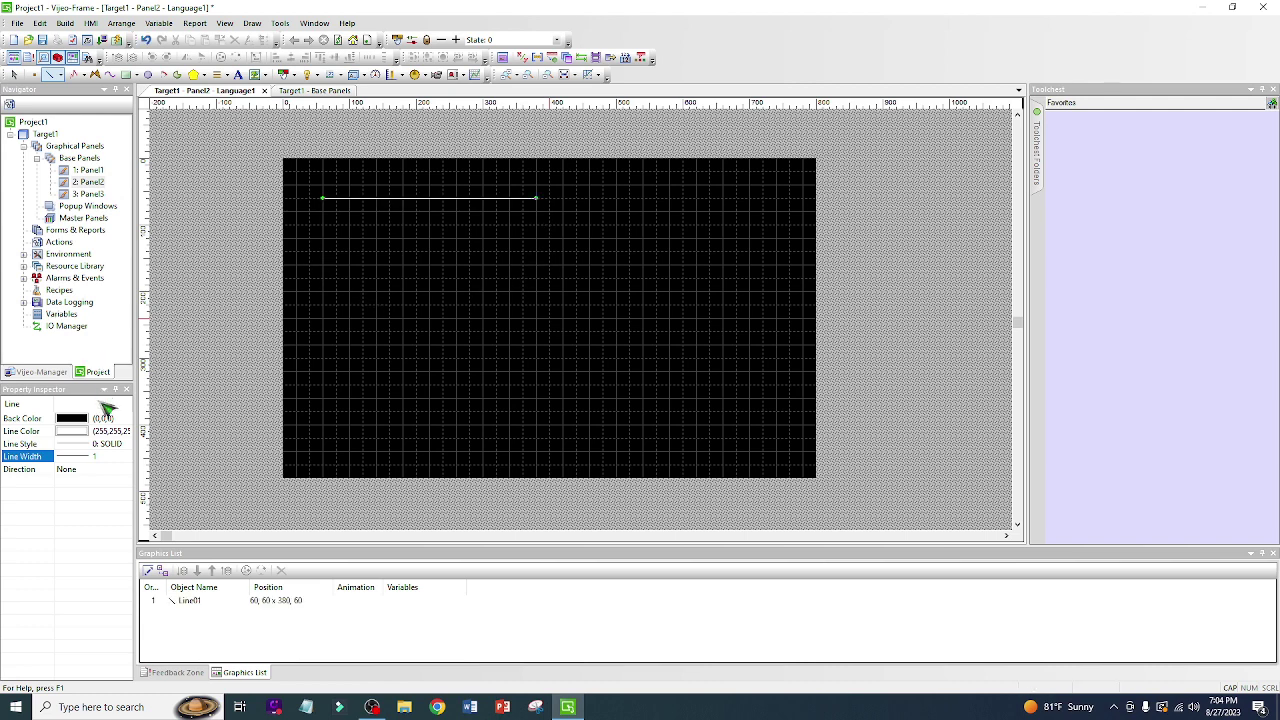
pyautogui.click(95, 456)
pyautogui.click(126, 457)
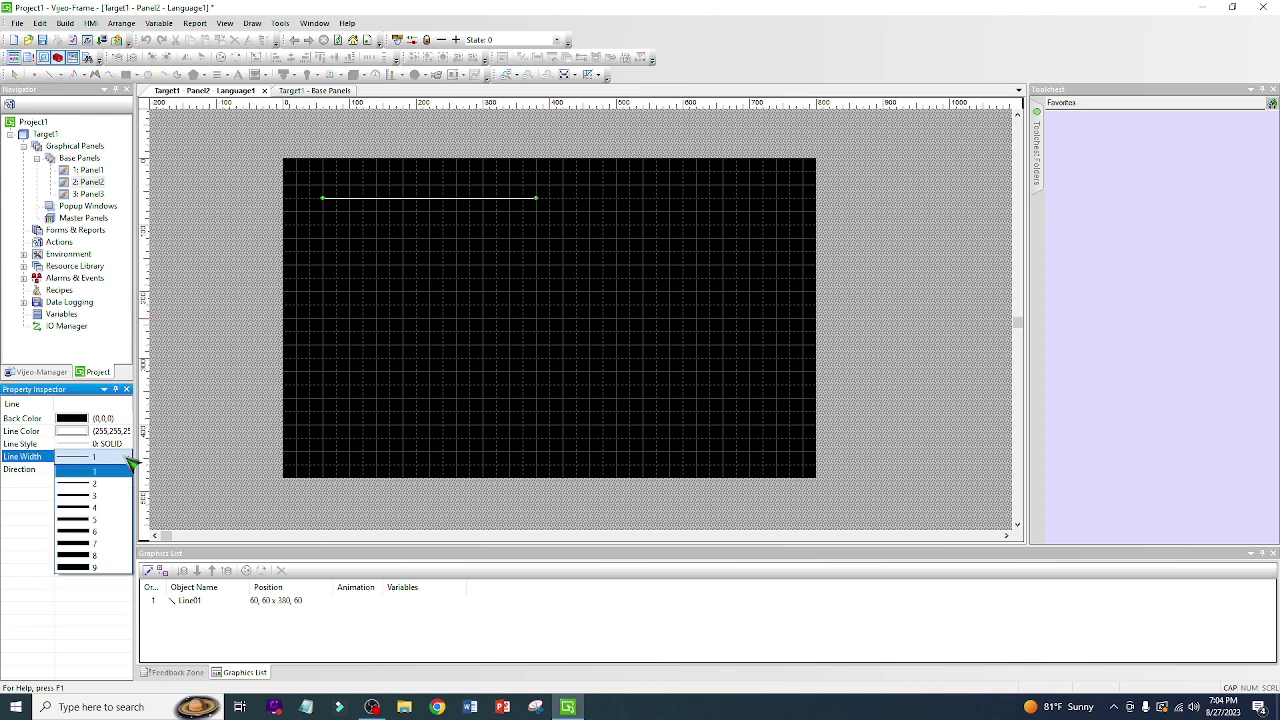
pyautogui.click(100, 521)
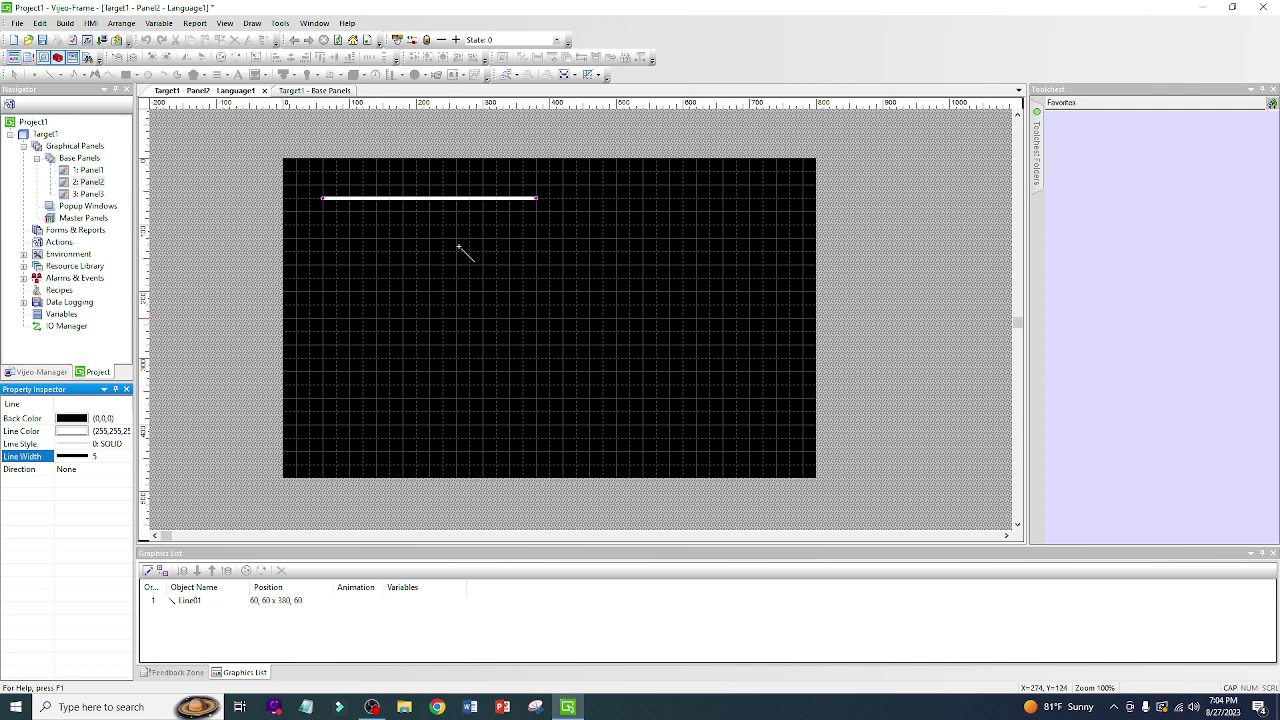
pyautogui.moveTo(402, 212); pyautogui.dragTo(206, 214)
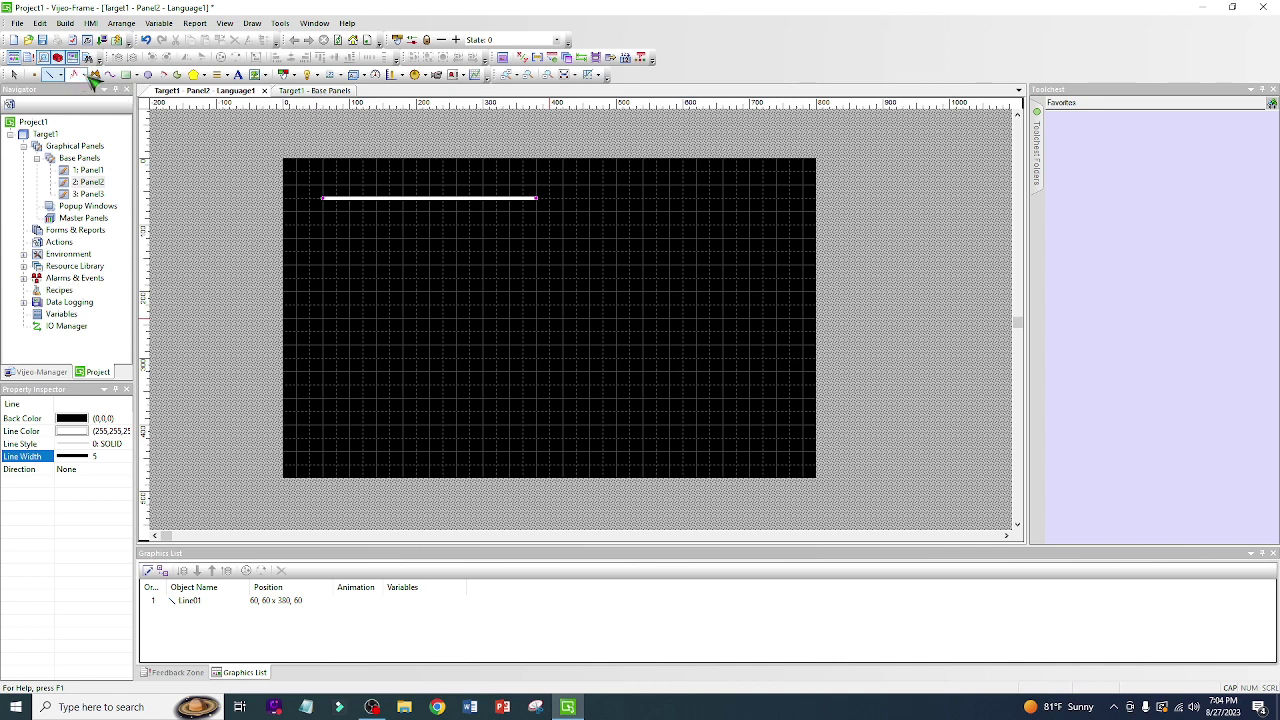
# Draw a rectangular start-direction arrow polyline below the white line.
pyautogui.click(86, 80)
pyautogui.click(88, 80)
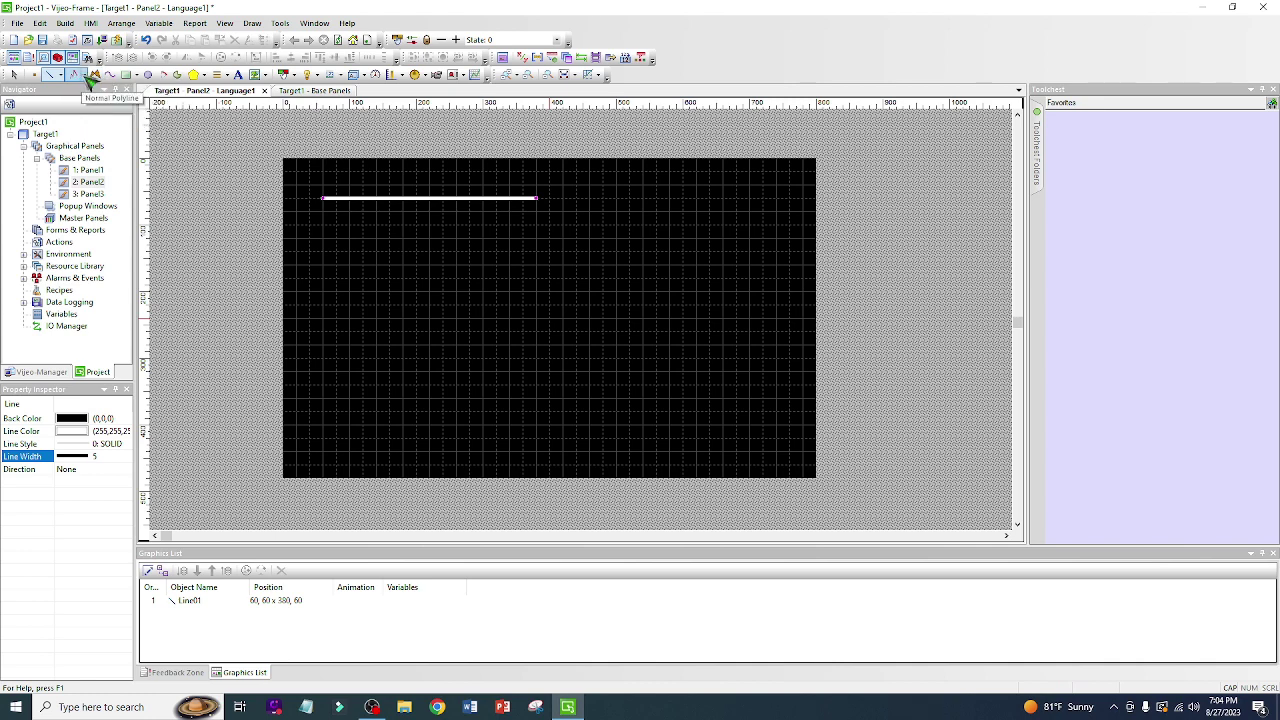
pyautogui.click(88, 78)
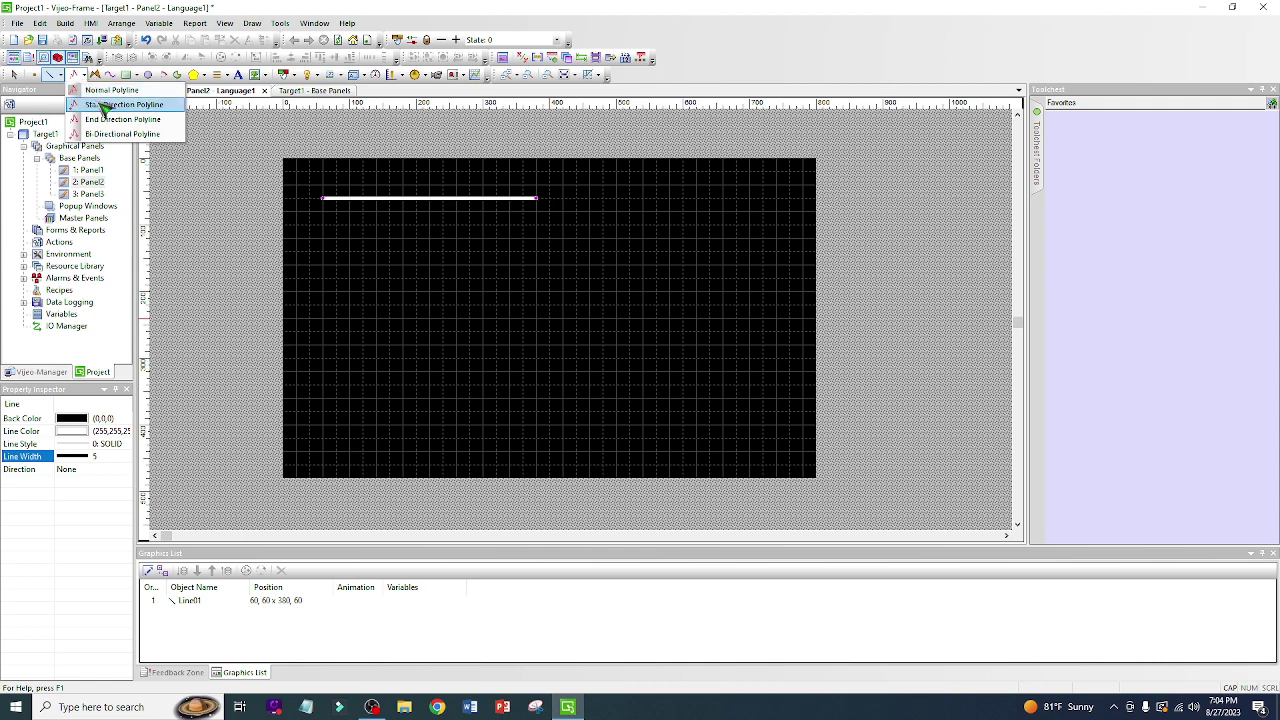
pyautogui.click(104, 105)
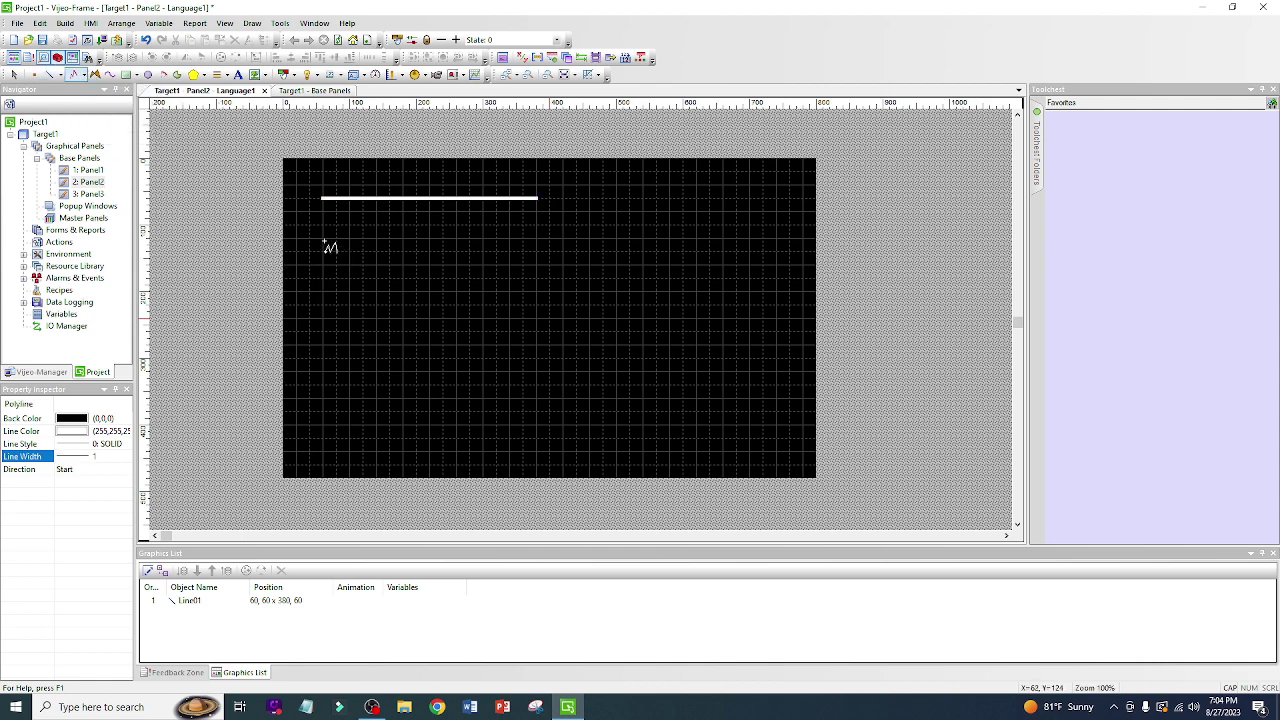
pyautogui.click(324, 241)
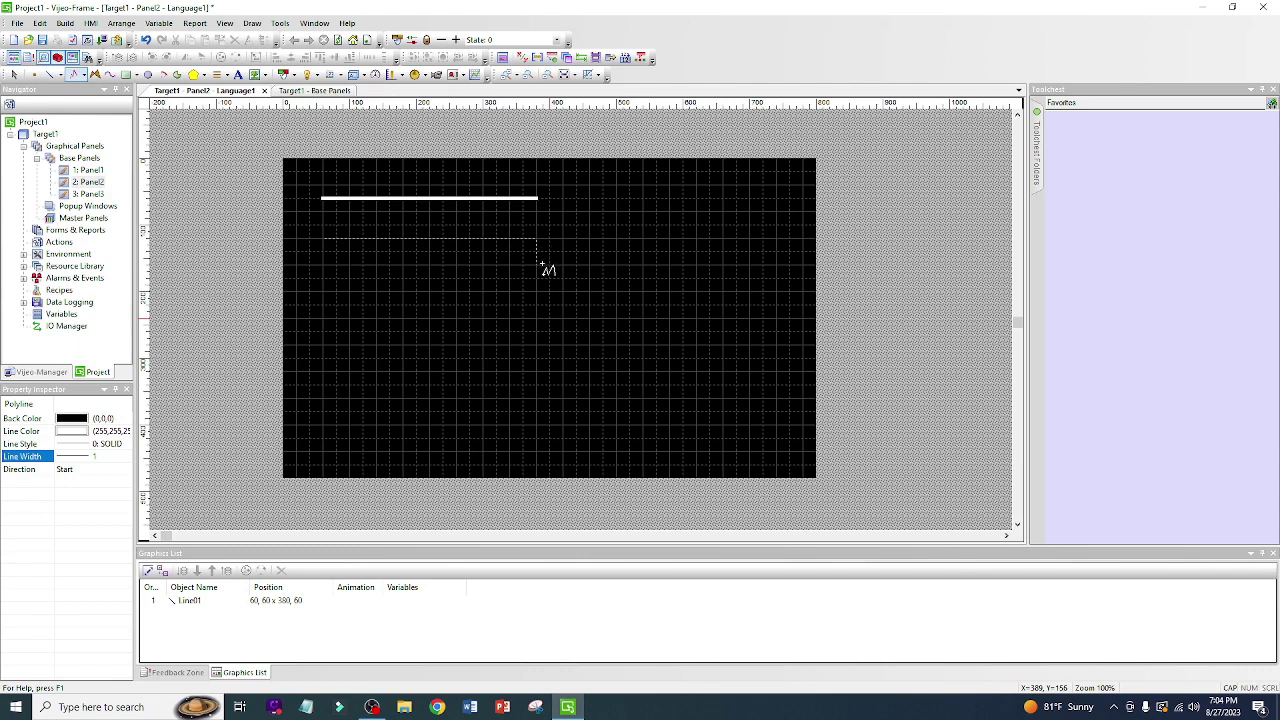
pyautogui.click(537, 321)
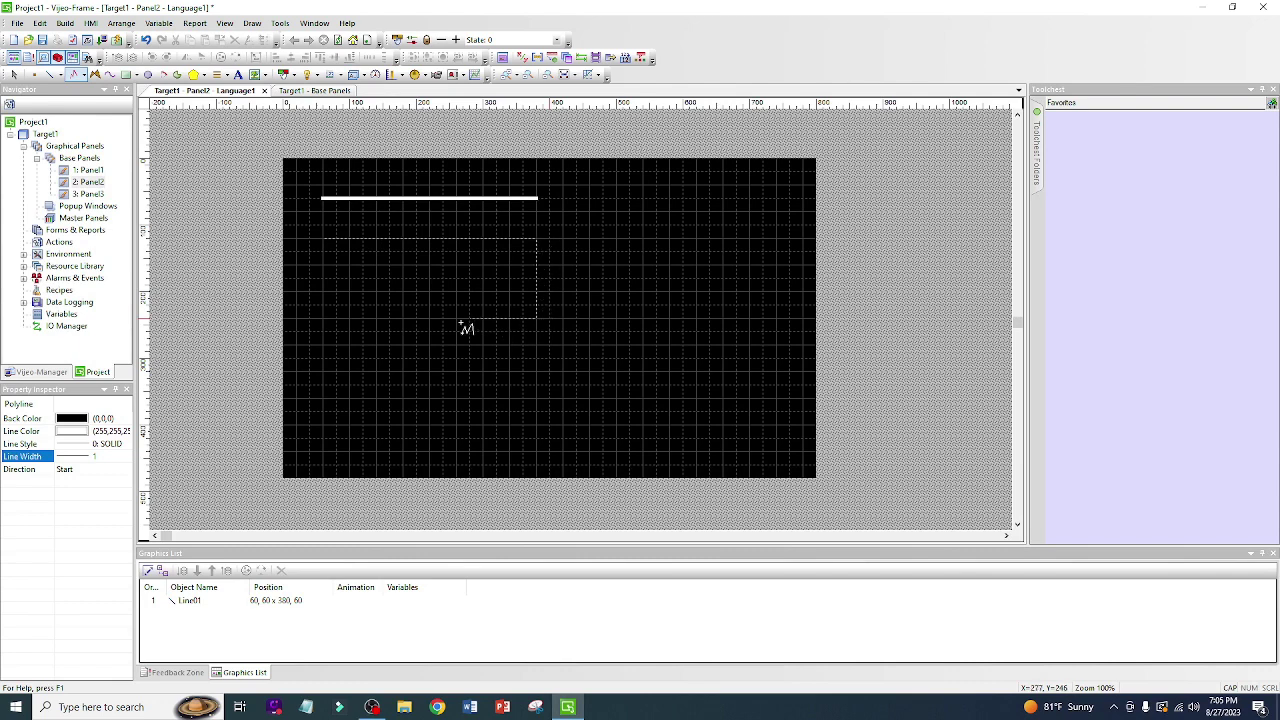
pyautogui.doubleClick(337, 240)
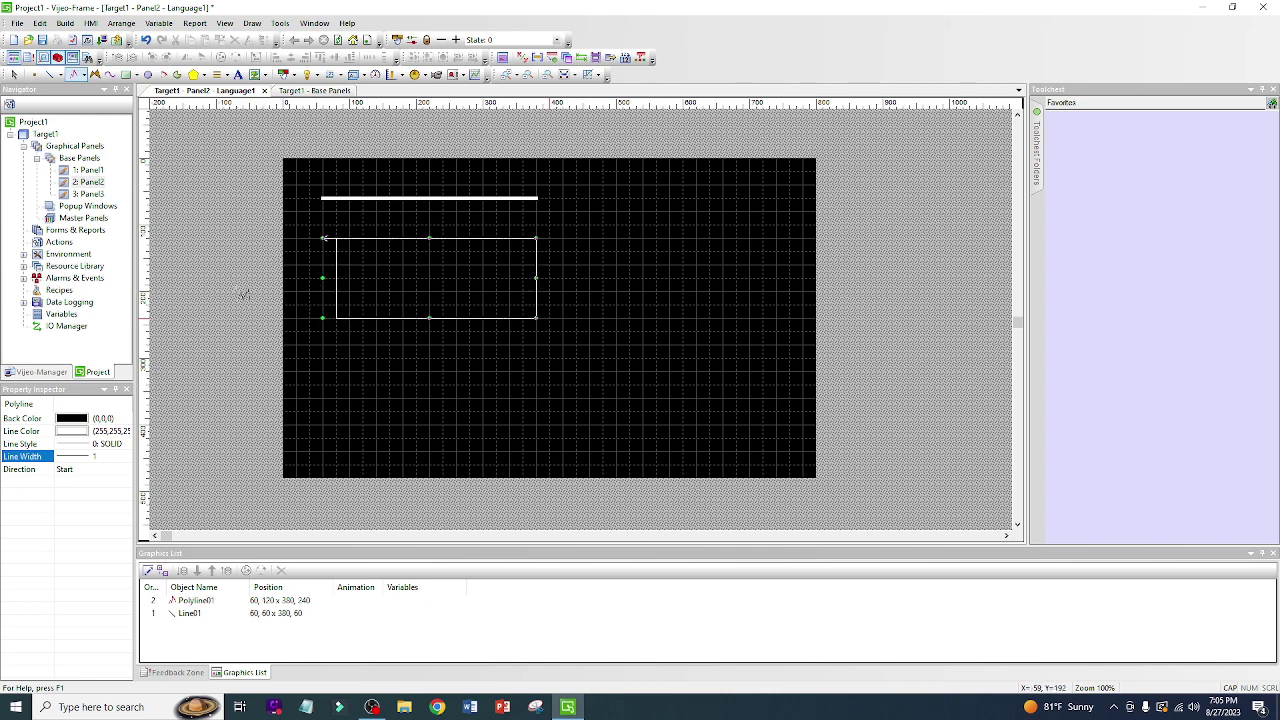
# Set the polyline's line colour to bright green and its line width to 5.
pyautogui.click(95, 456)
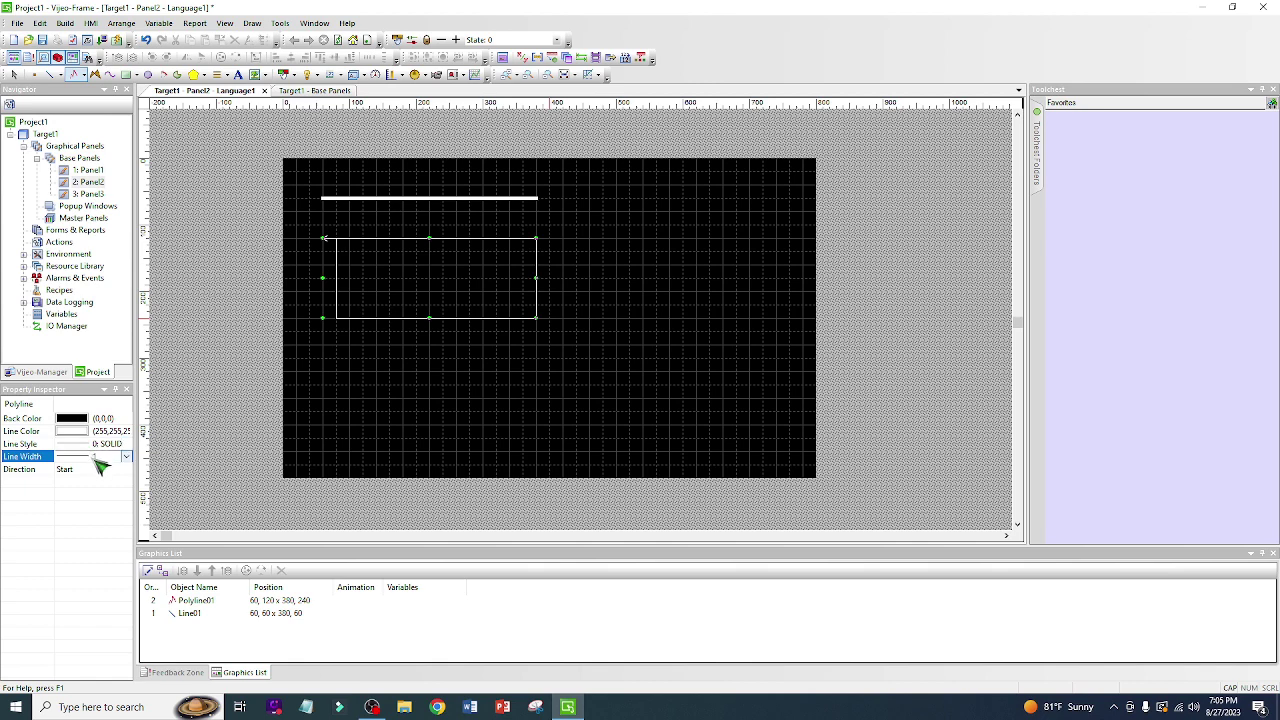
pyautogui.click(95, 458)
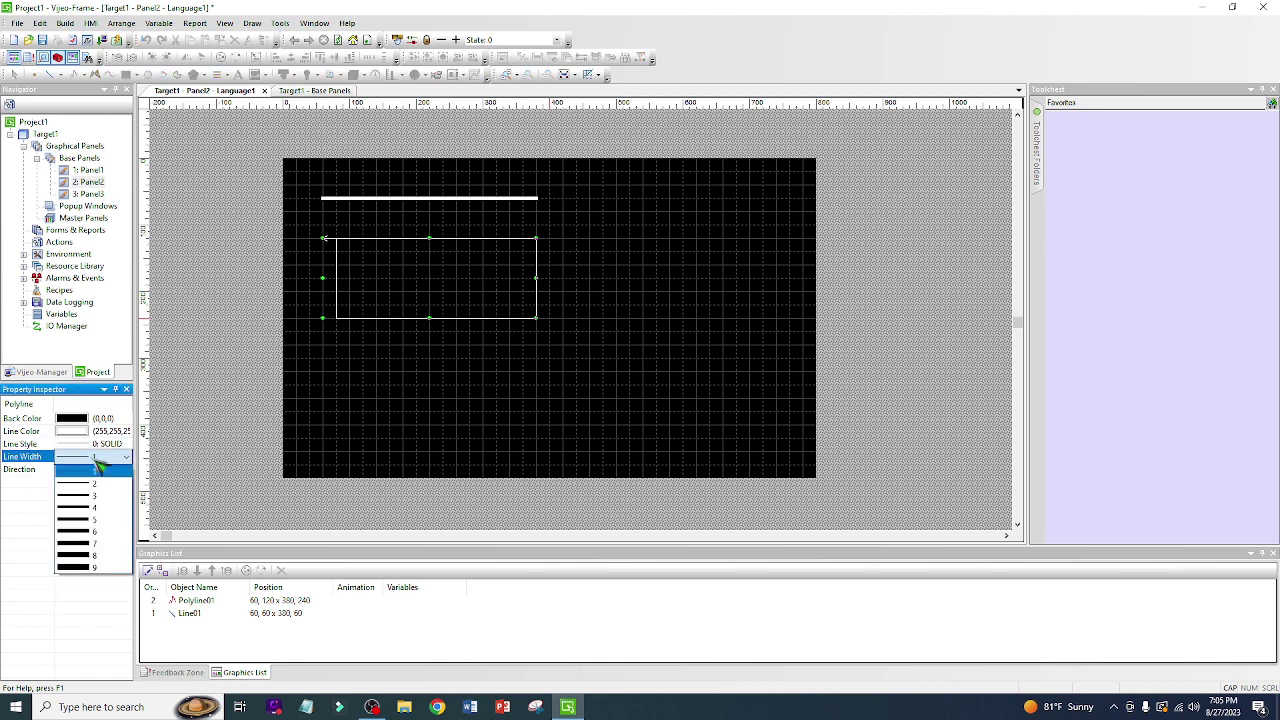
pyautogui.click(100, 523)
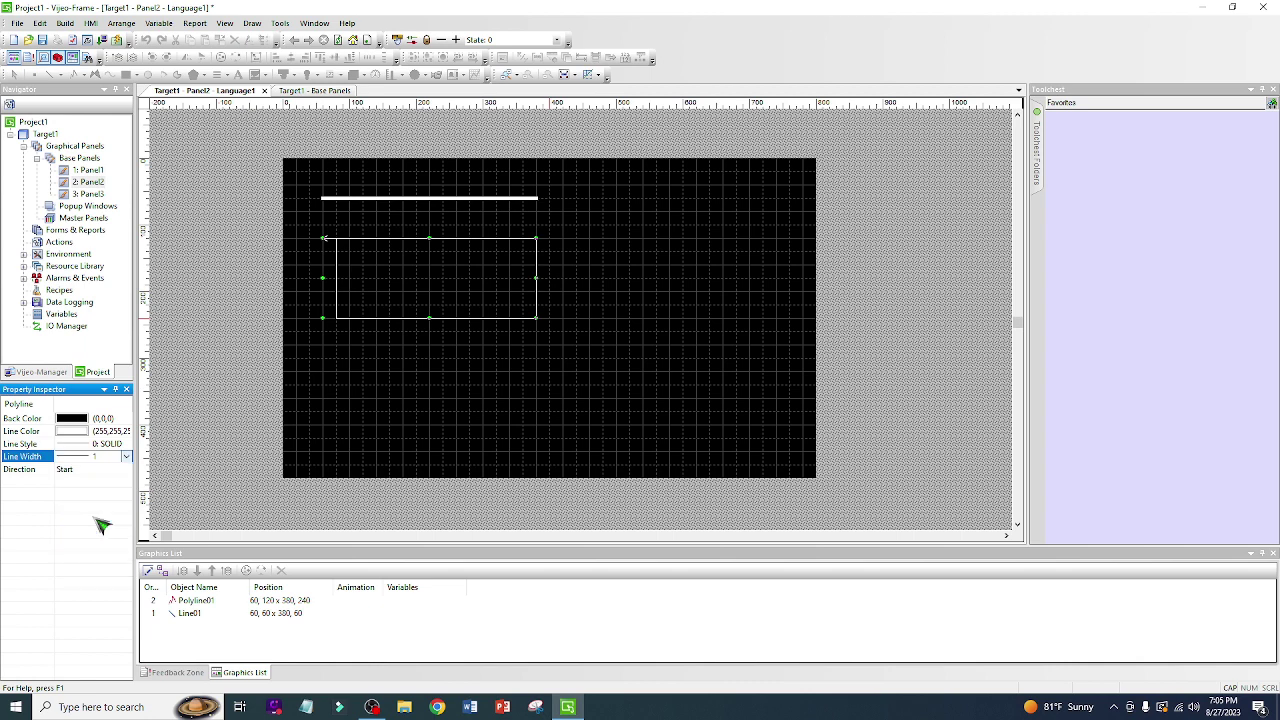
pyautogui.click(96, 432)
pyautogui.click(96, 432)
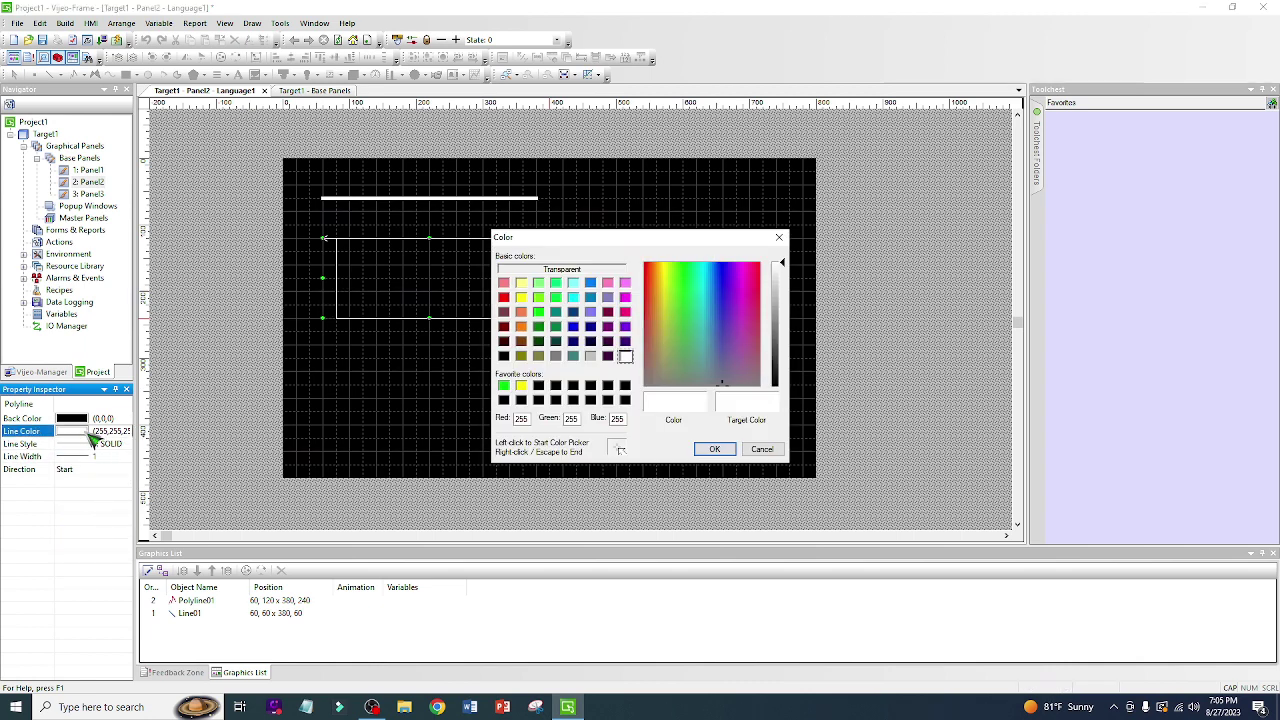
pyautogui.click(538, 312)
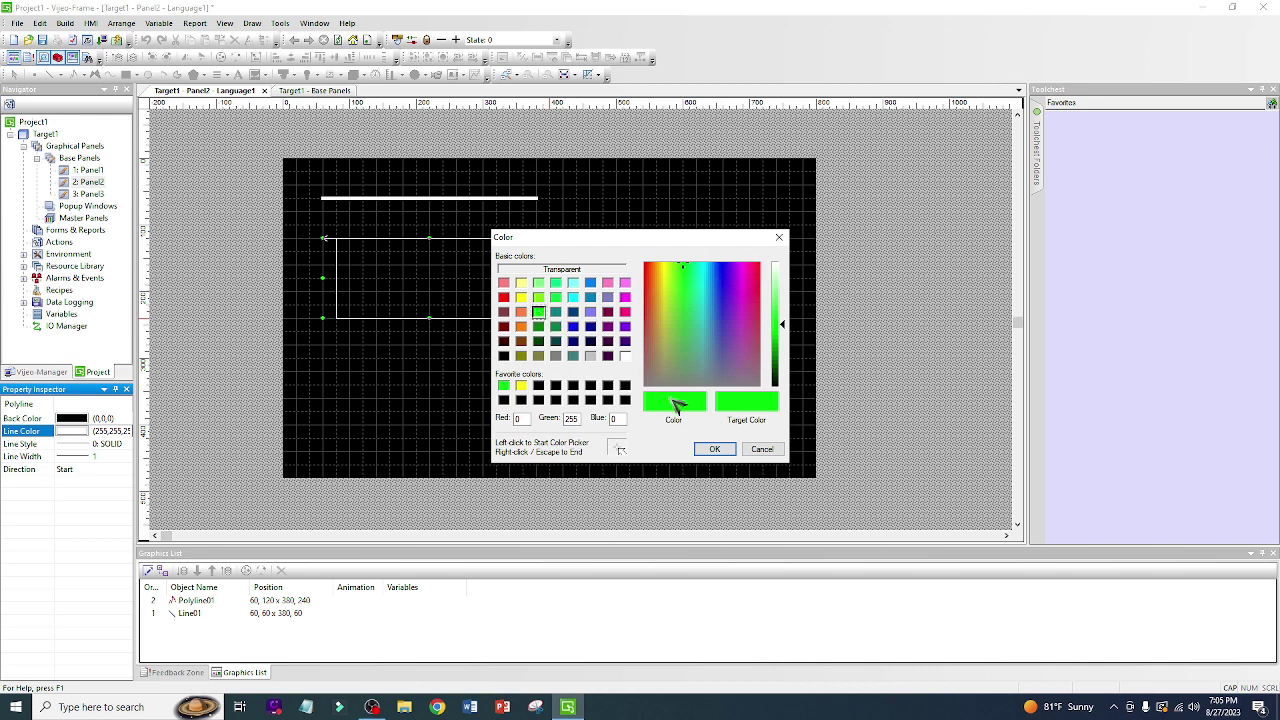
pyautogui.click(714, 449)
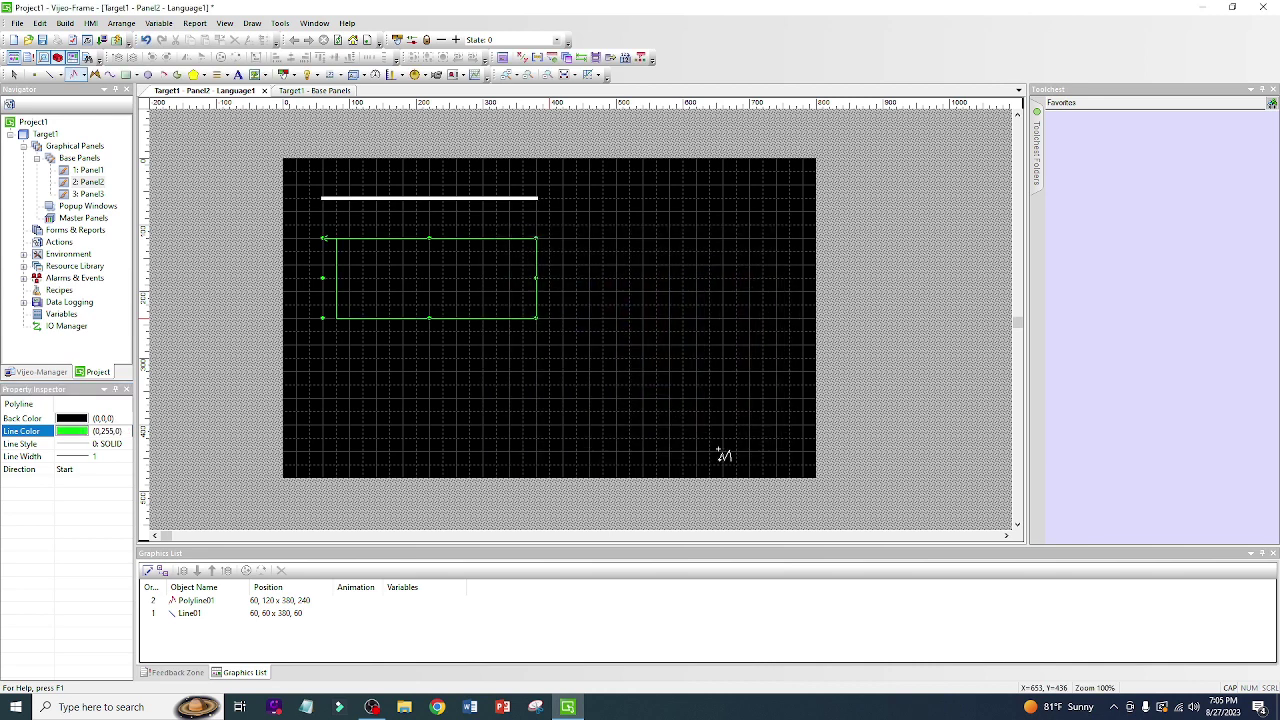
pyautogui.click(100, 457)
pyautogui.click(100, 457)
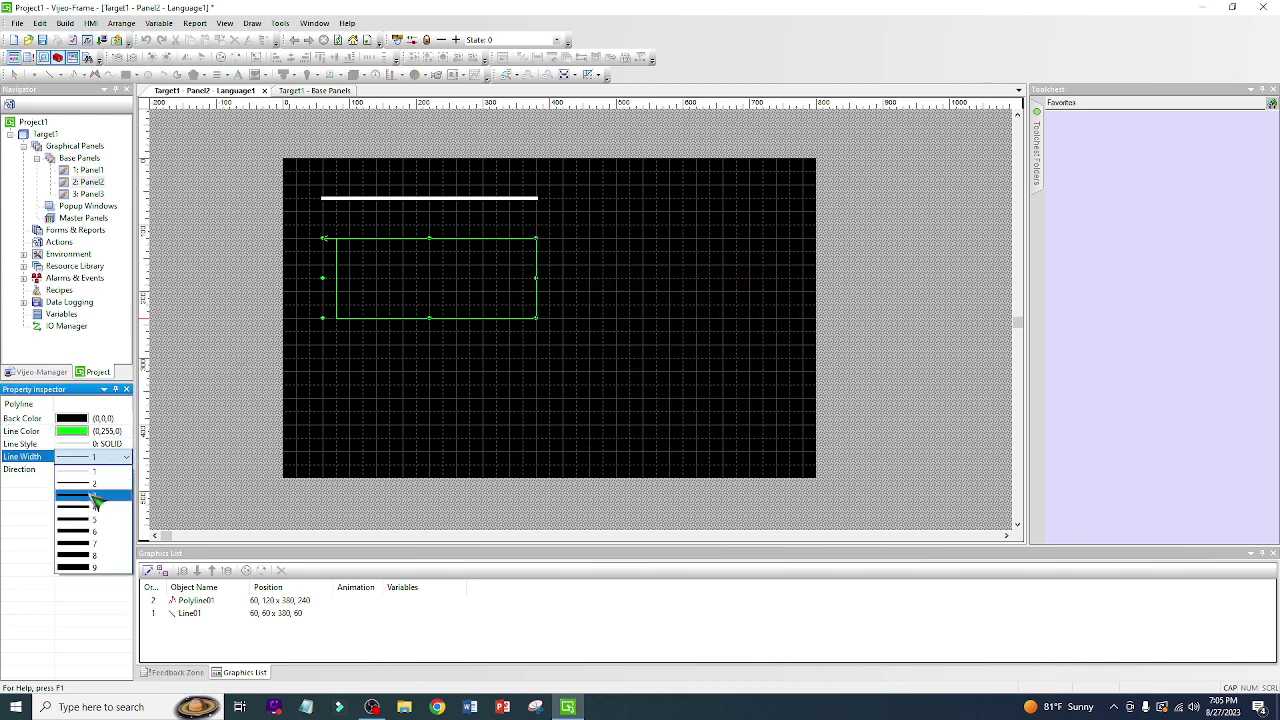
pyautogui.click(94, 520)
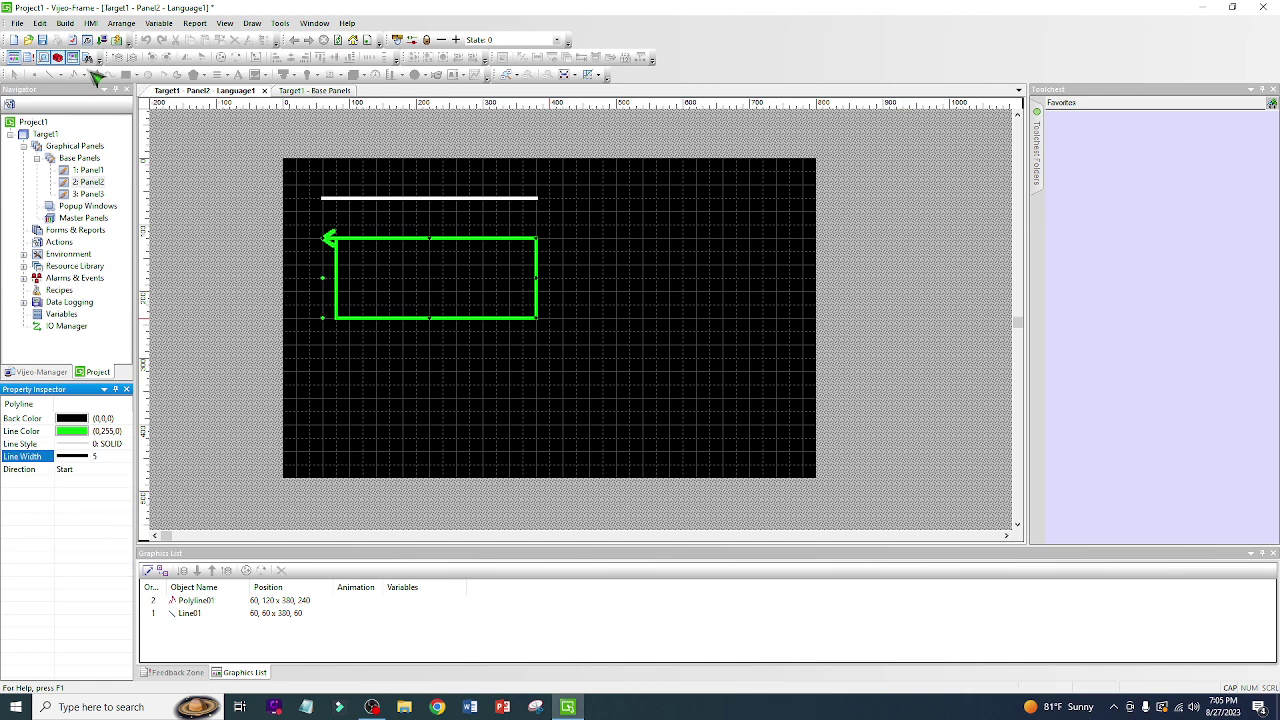
pyautogui.click(343, 330)
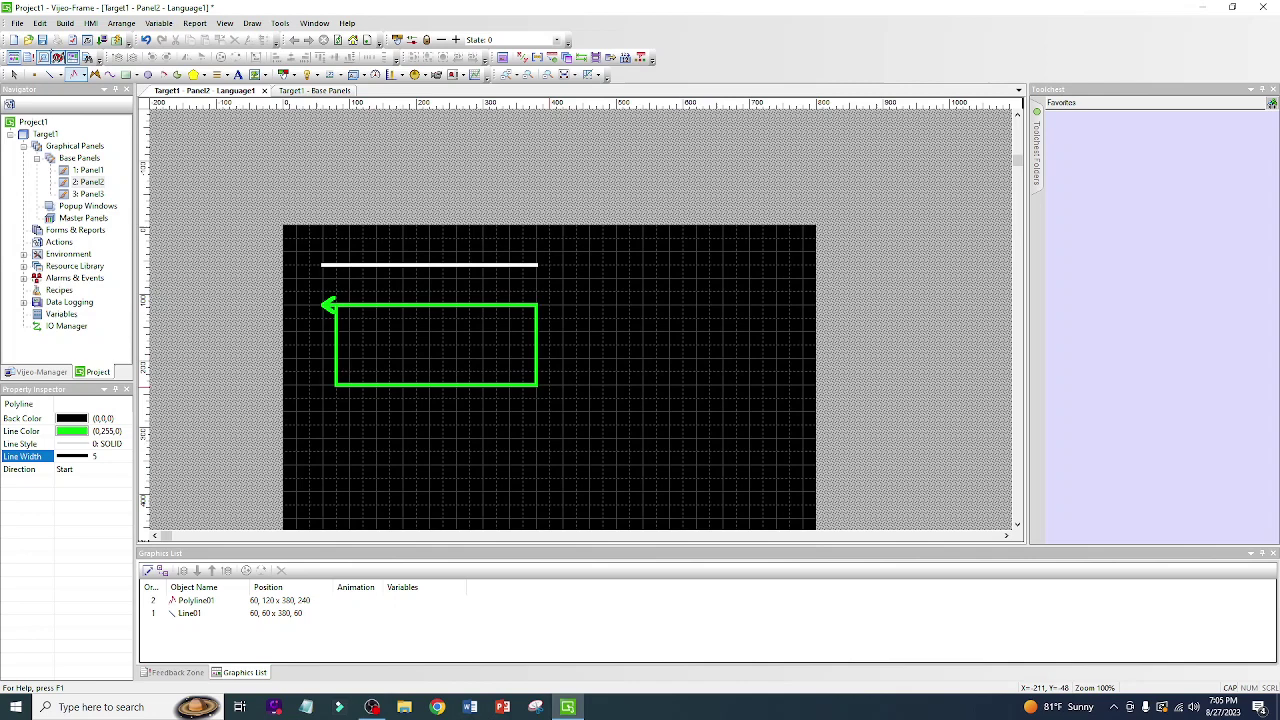
# Draw a filled blue rectangular polygon, Polygon01, beside the green outline, then open Panel3.
pyautogui.rightClick(240, 233)
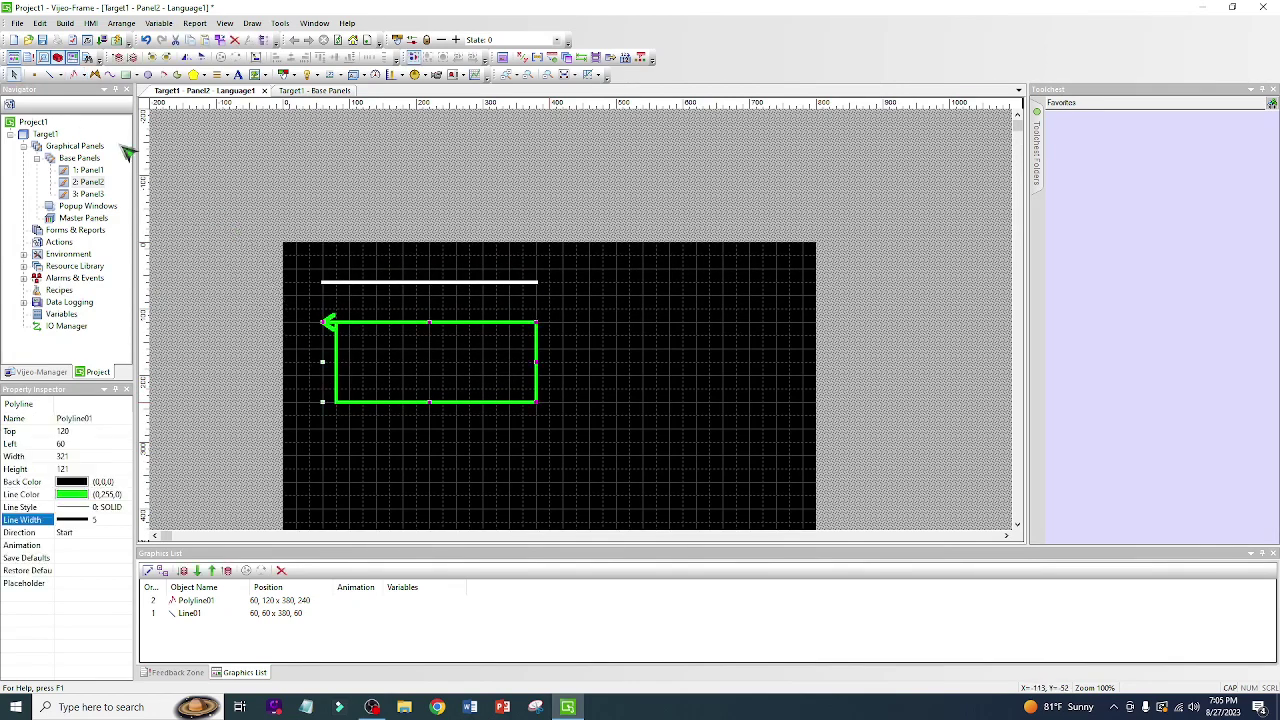
pyautogui.click(100, 77)
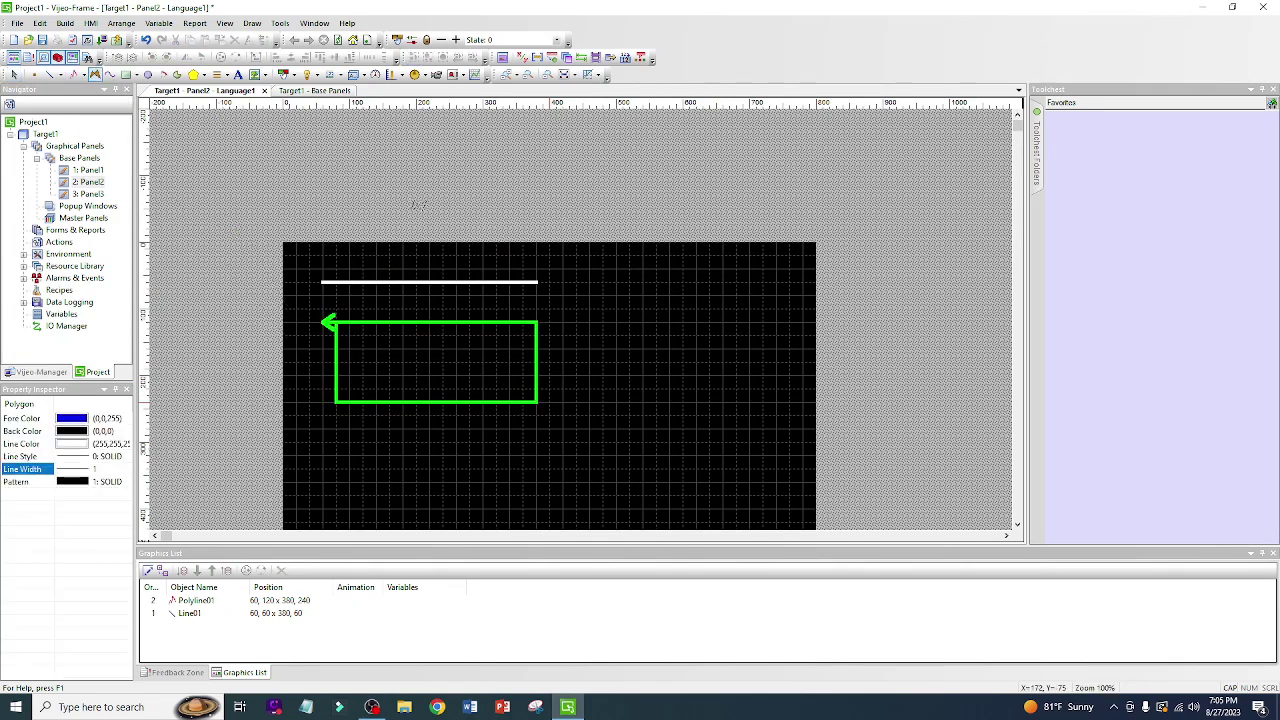
pyautogui.click(607, 284)
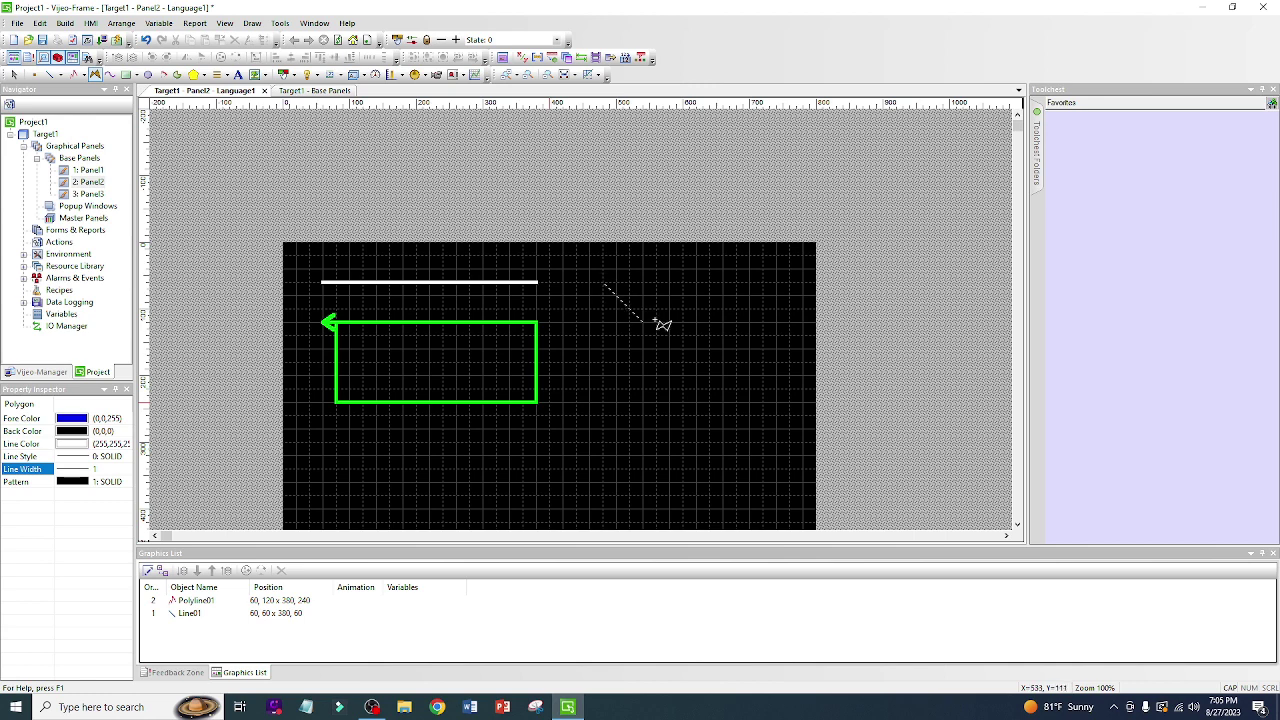
pyautogui.click(748, 284)
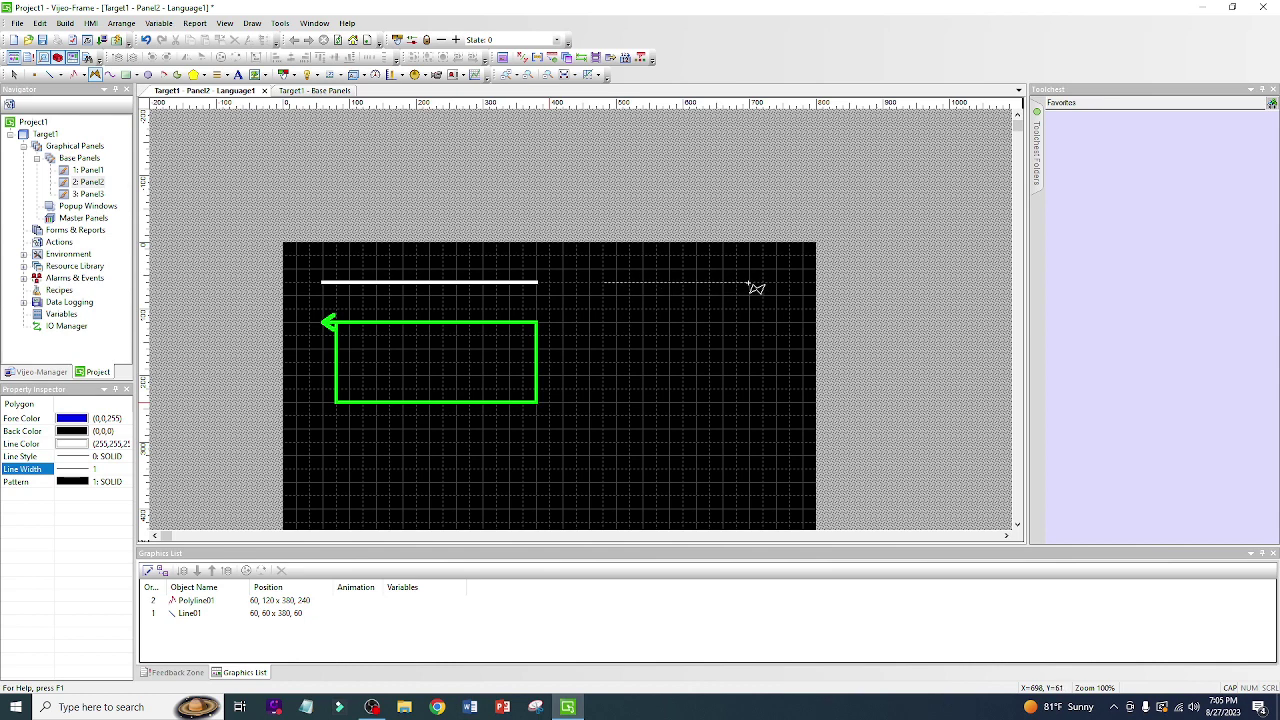
pyautogui.click(745, 375)
pyautogui.click(604, 375)
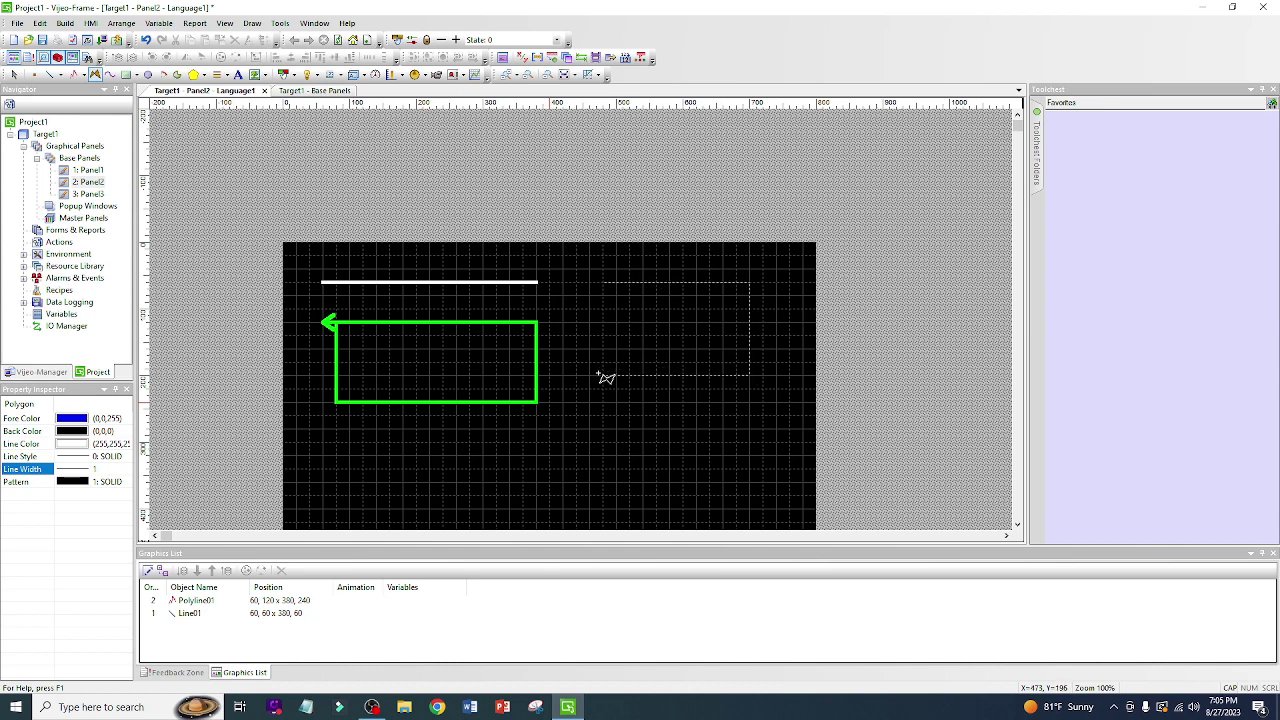
pyautogui.doubleClick(607, 285)
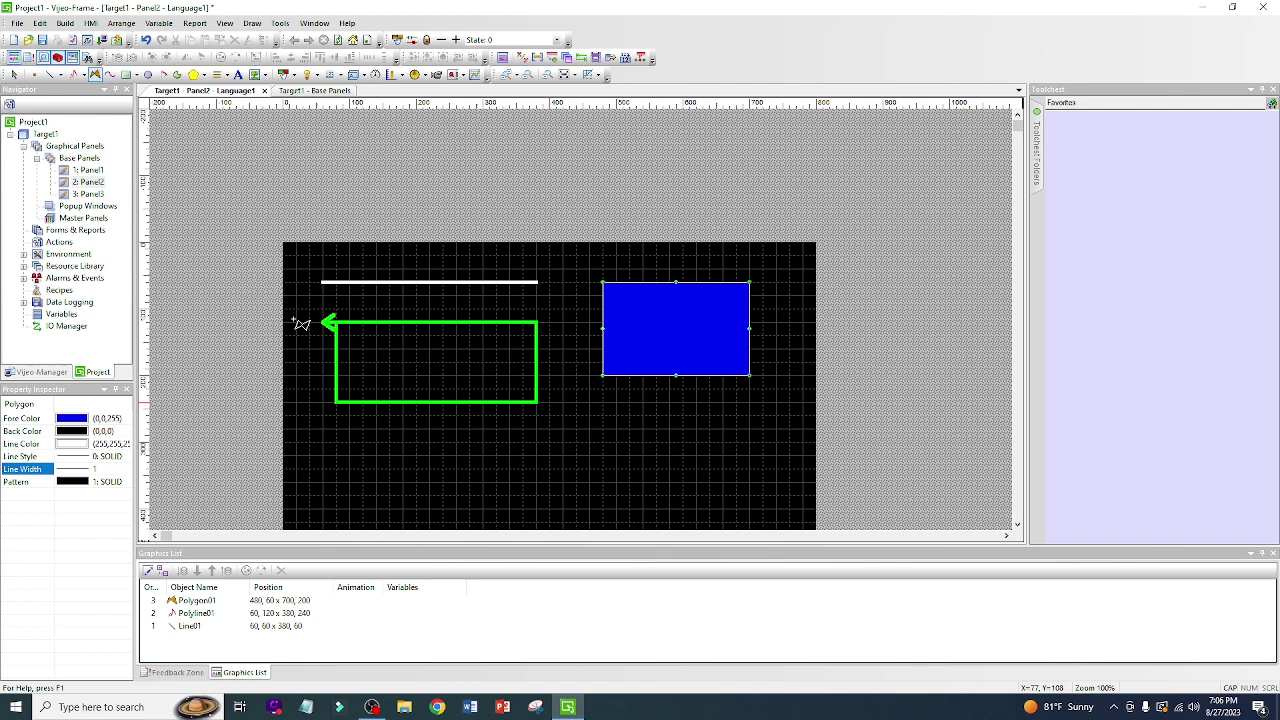
pyautogui.doubleClick(90, 194)
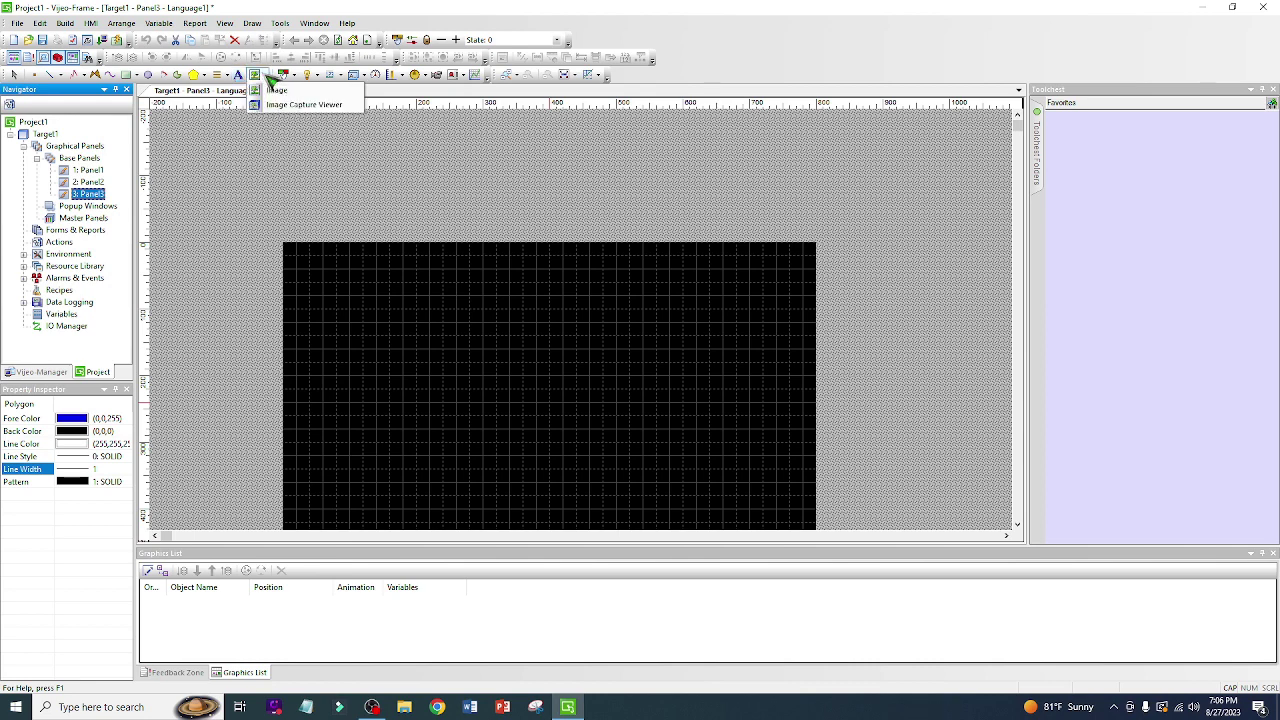
# Insert the PUMP 2 picture as Image01 in a small frame near Panel3's upper left.
pyautogui.click(267, 77)
pyautogui.moveTo(363, 295); pyautogui.dragTo(448, 356)
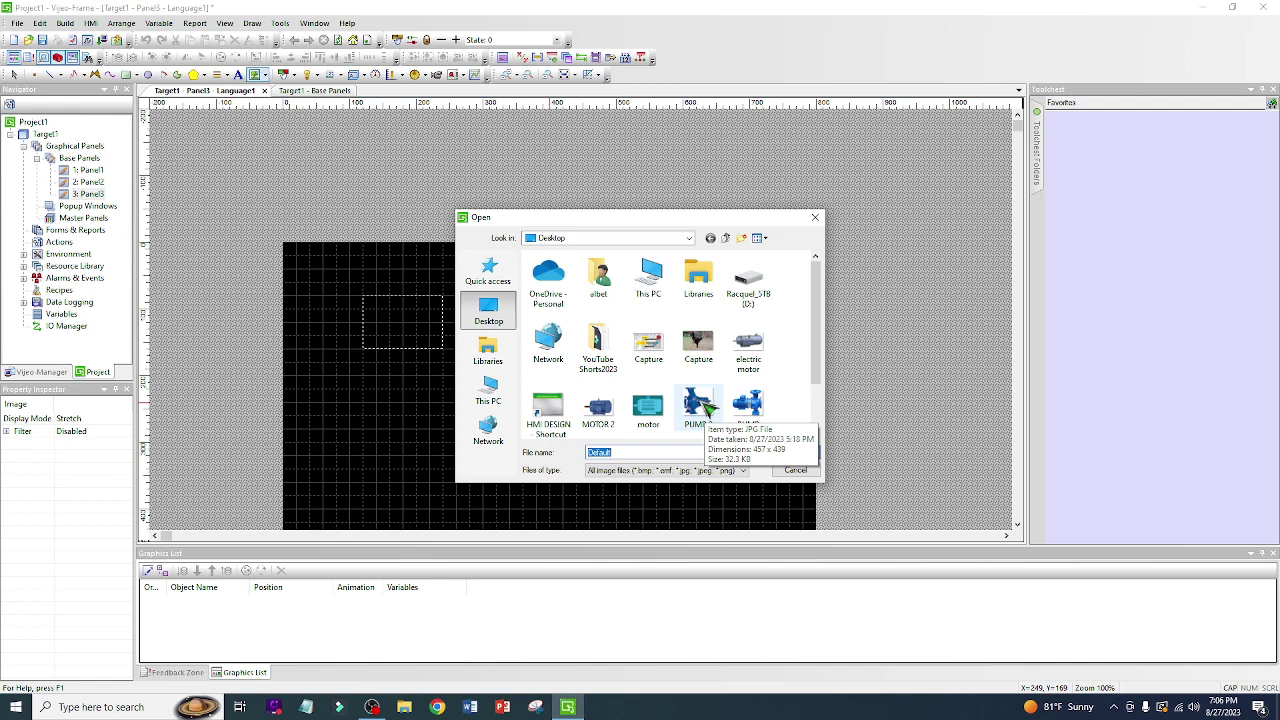
pyautogui.click(700, 405)
pyautogui.click(787, 452)
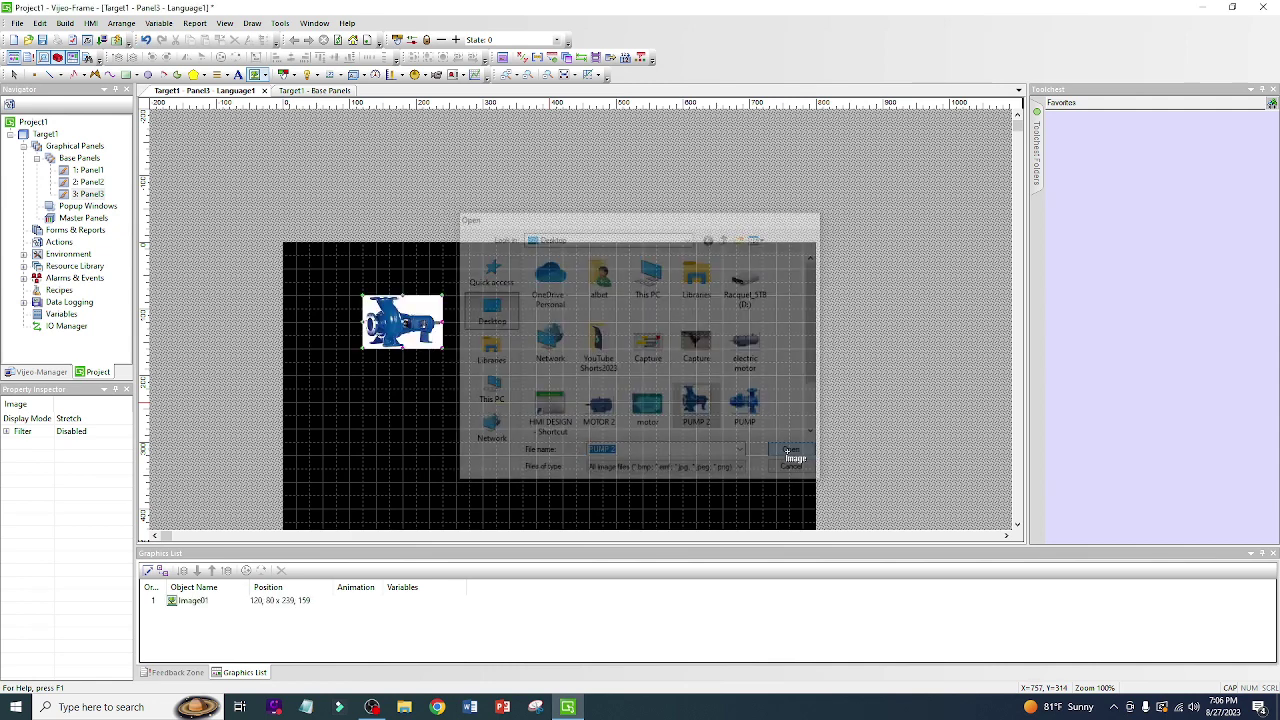
pyautogui.click(407, 331)
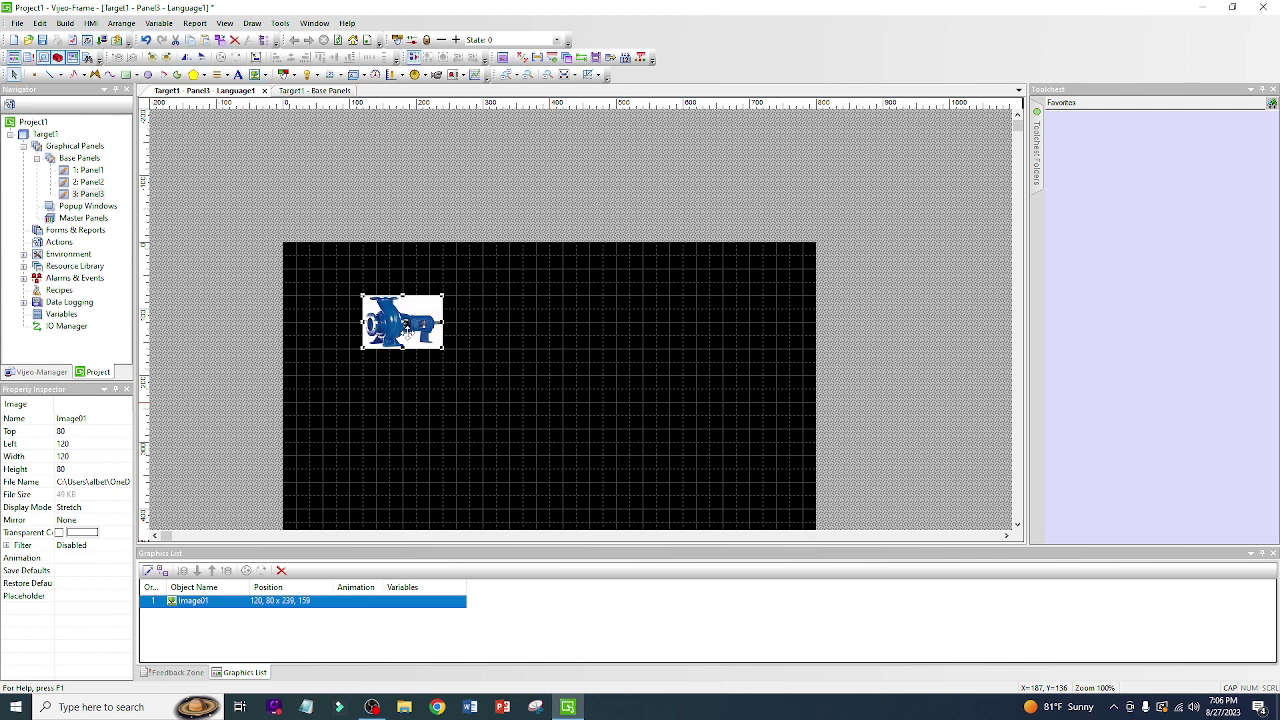
# Resize the pump image to 160 by 100, keeping its display mode as Stretch.
pyautogui.click(118, 507)
pyautogui.moveTo(442, 349); pyautogui.dragTo(478, 372)
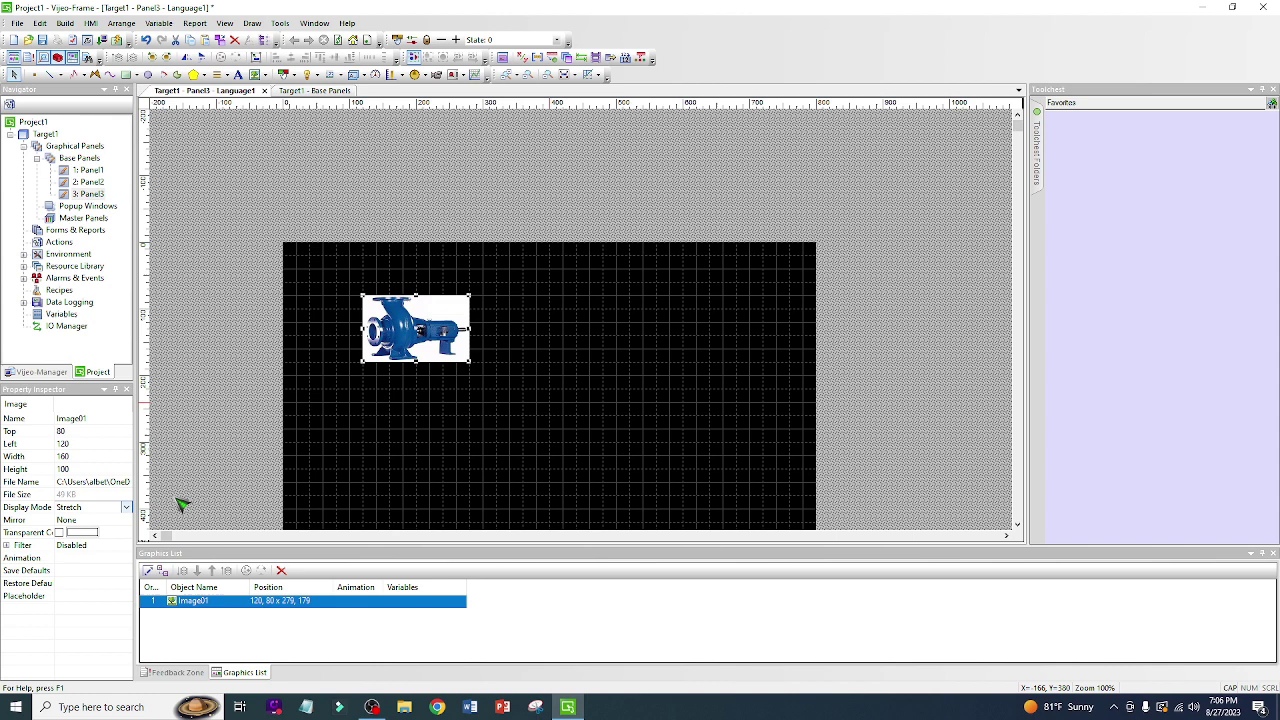
pyautogui.click(128, 507)
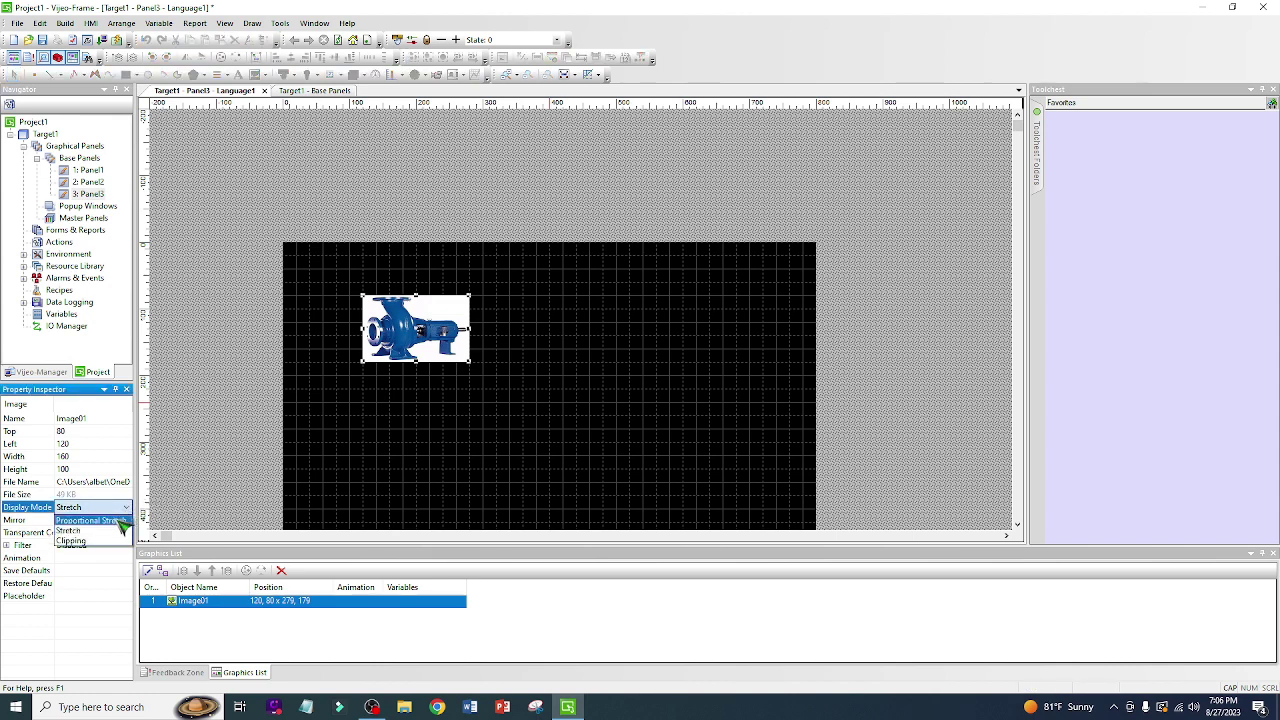
pyautogui.click(119, 530)
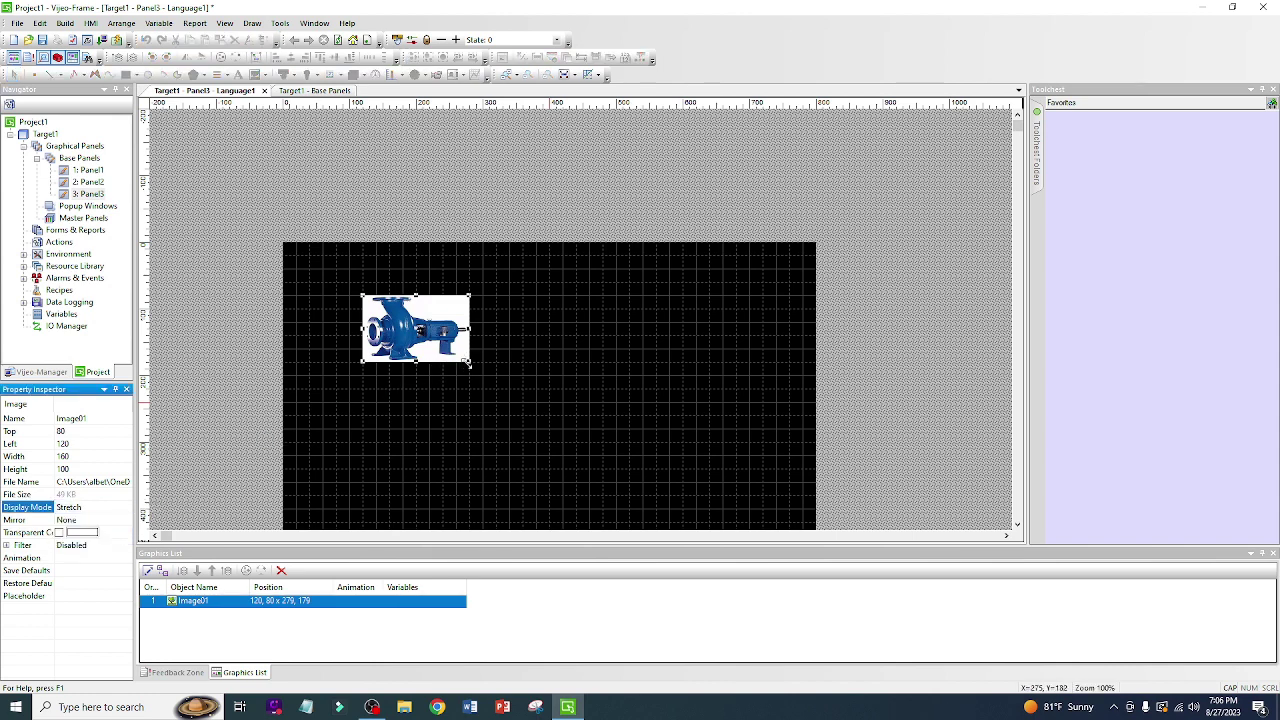
# Enlarge the pump image further to 180 by 140.
pyautogui.click(470, 364)
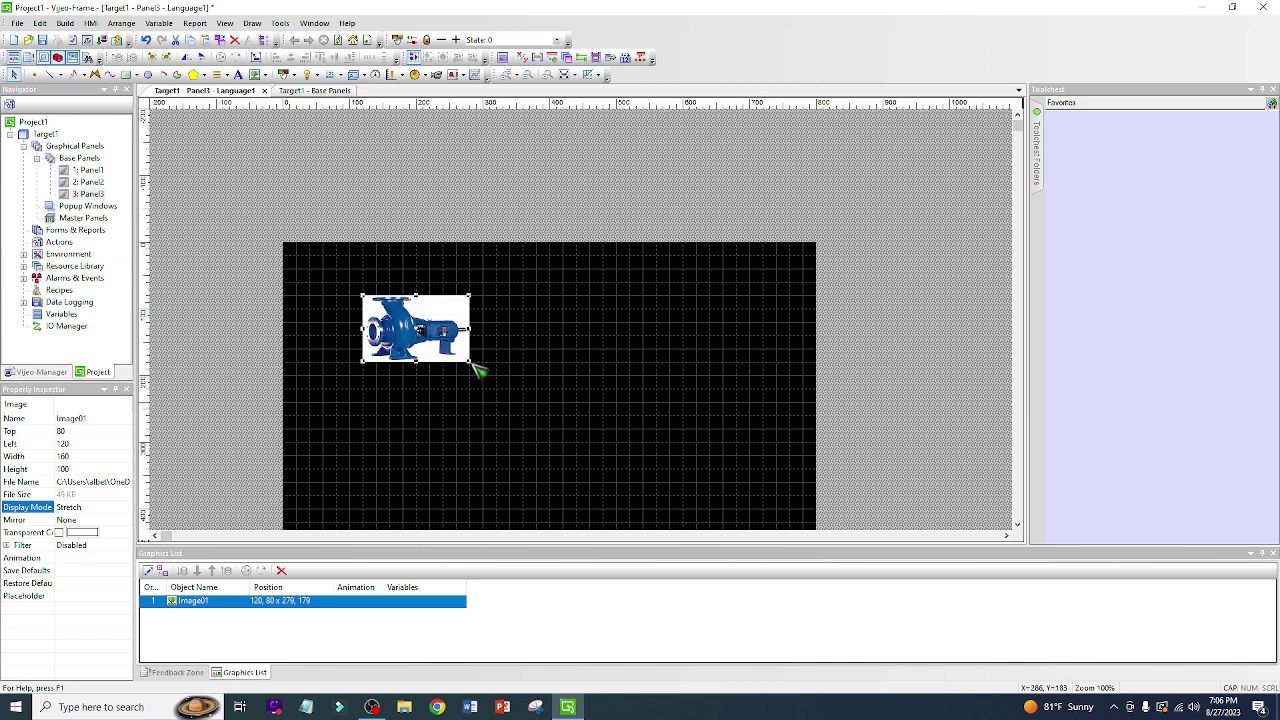
pyautogui.moveTo(470, 363); pyautogui.dragTo(488, 389)
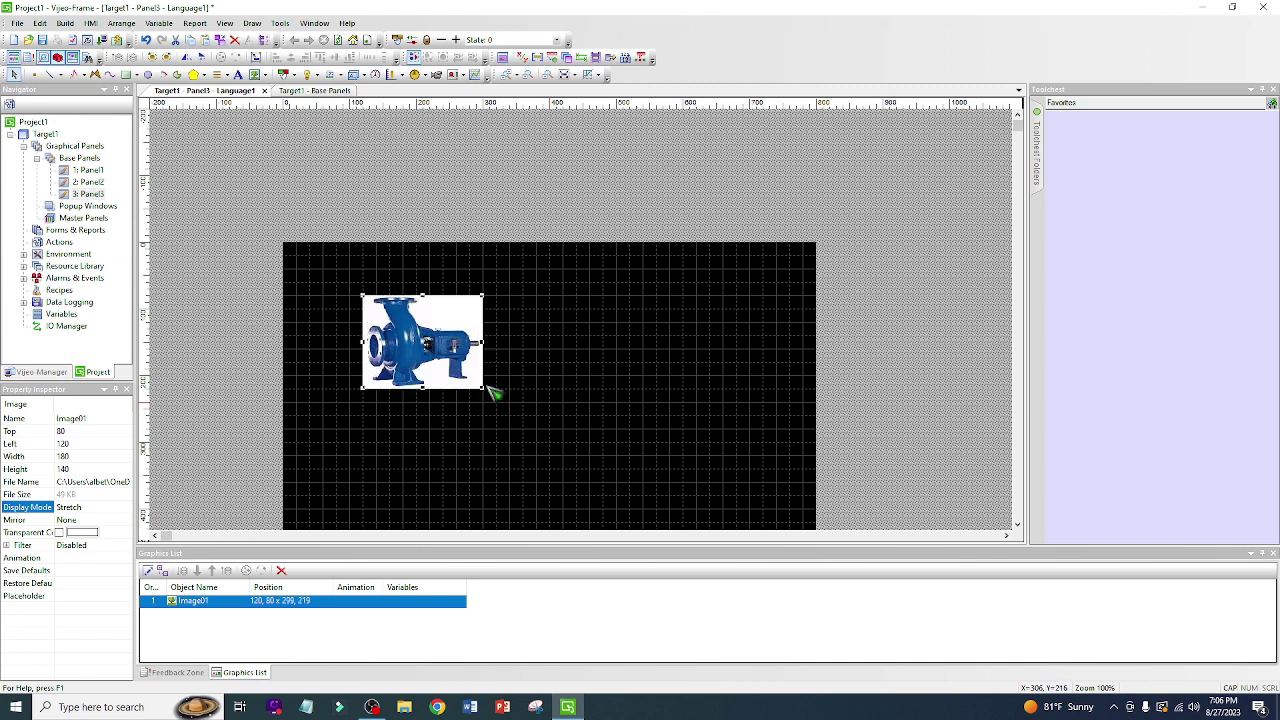
# Try vertical flips and rotations on the pump image, undoing them, and keep the horizontal mirror.
pyautogui.click(203, 57)
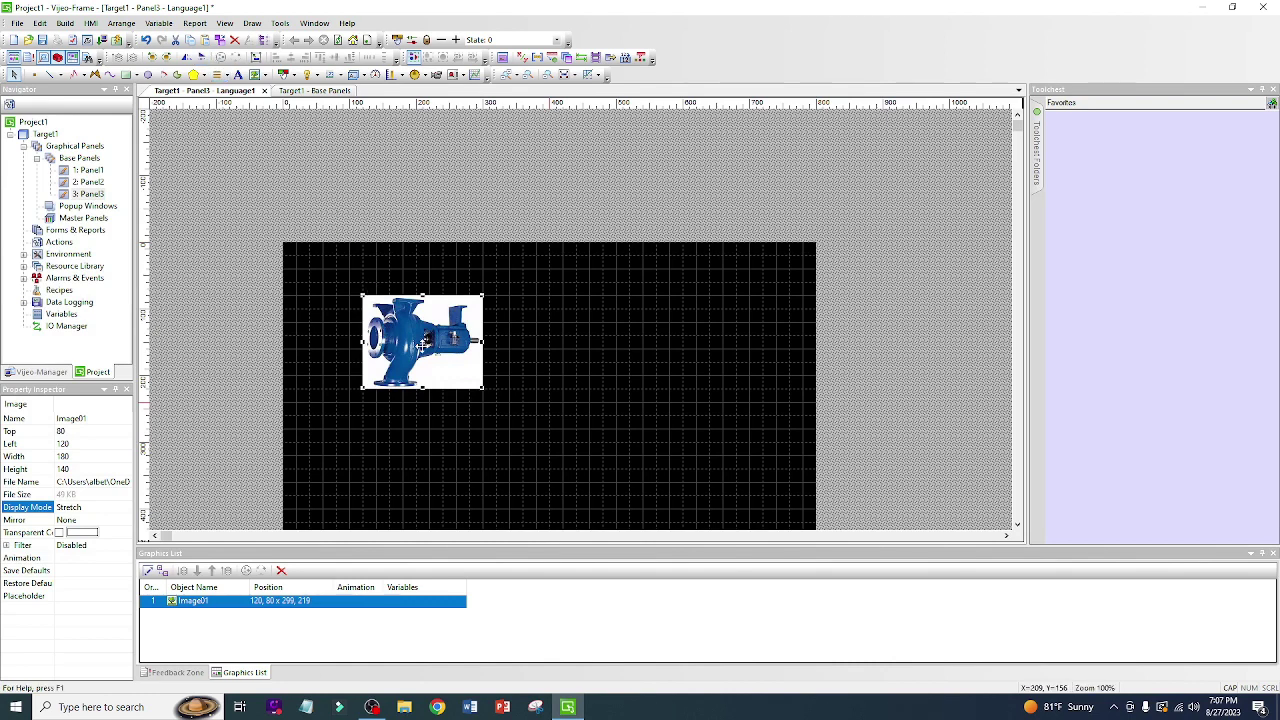
pyautogui.click(203, 57)
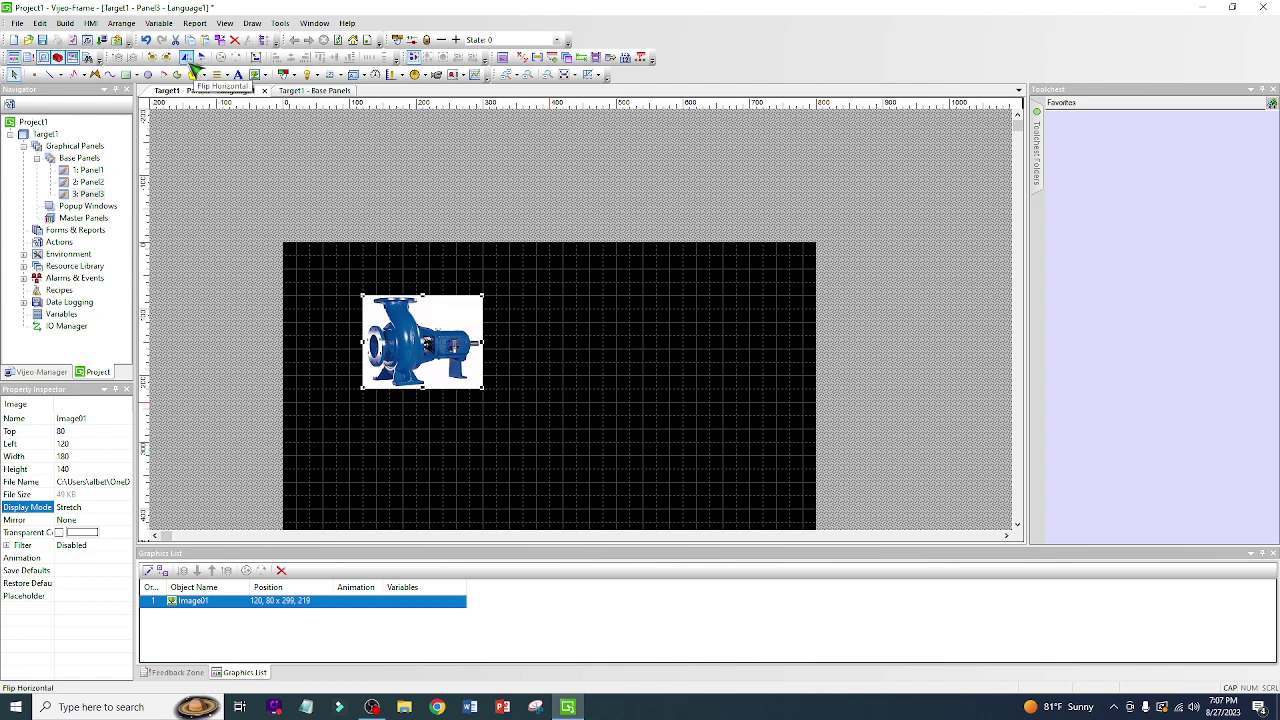
pyautogui.click(186, 57)
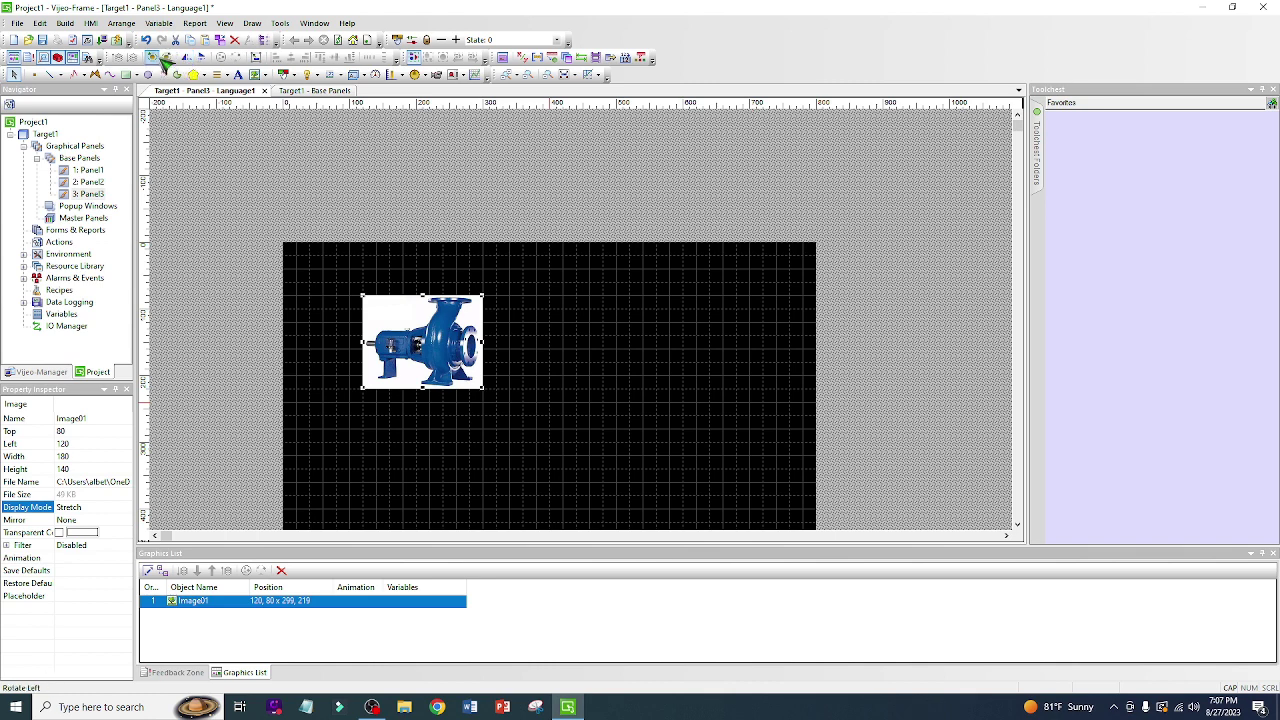
pyautogui.click(171, 59)
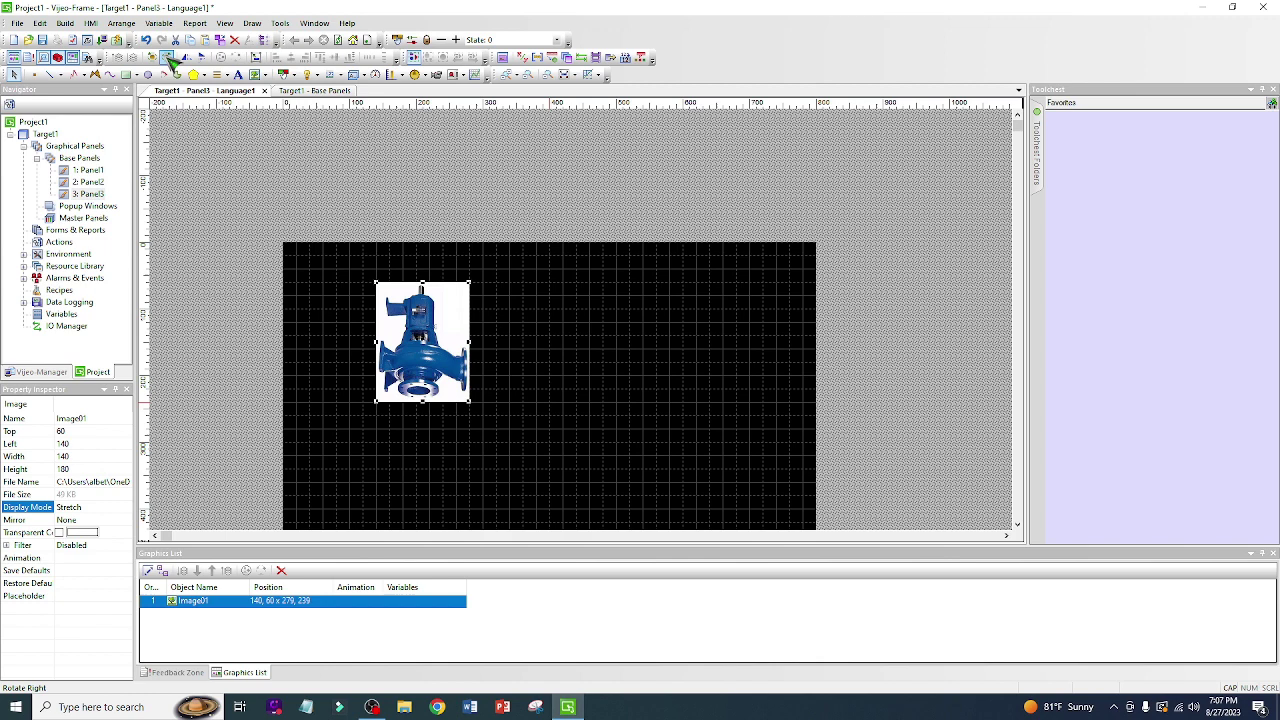
pyautogui.click(160, 59)
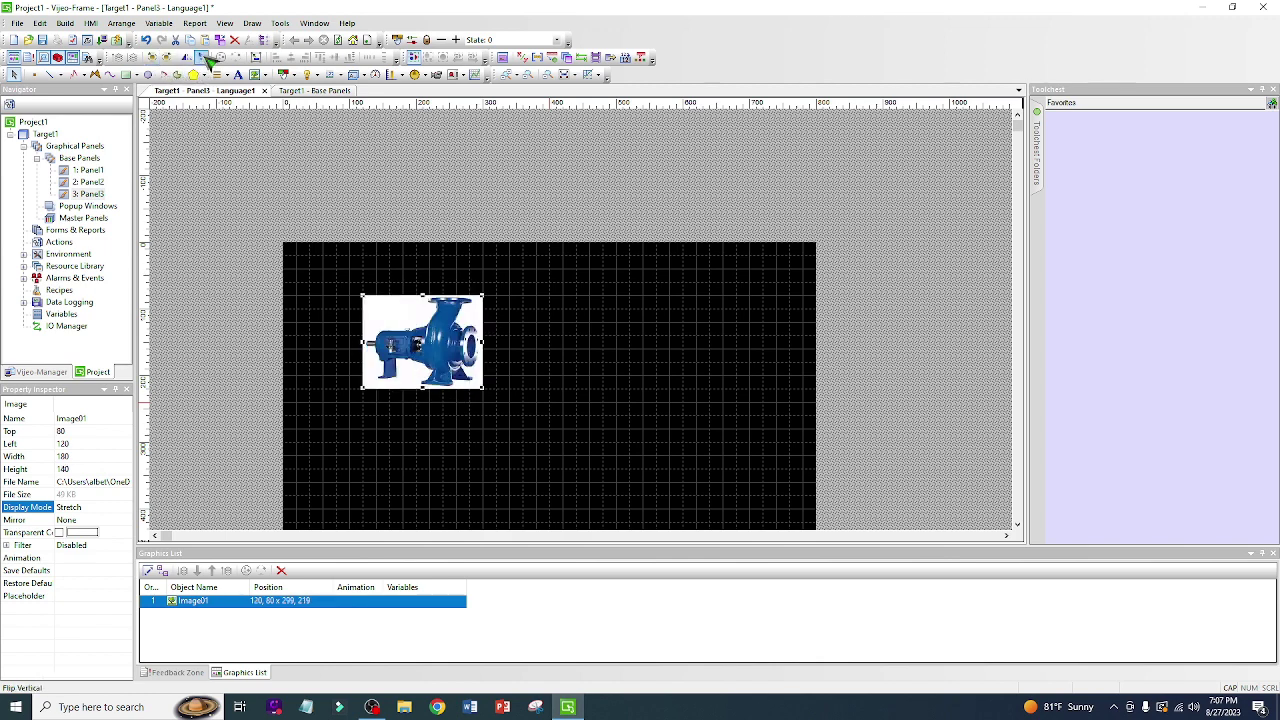
pyautogui.click(202, 57)
pyautogui.click(203, 57)
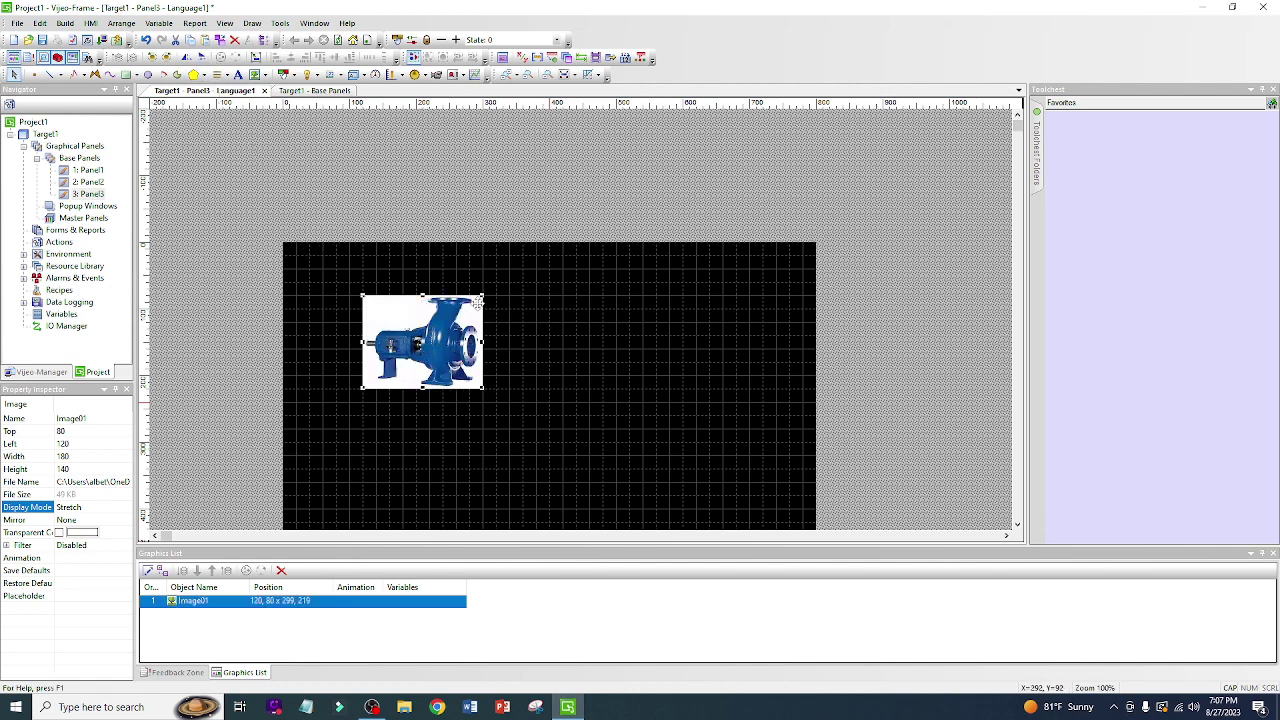
# Add a PUMP text label below the pump image in 3D Vijeo-S Utah (WF) at a larger size.
pyautogui.click(240, 76)
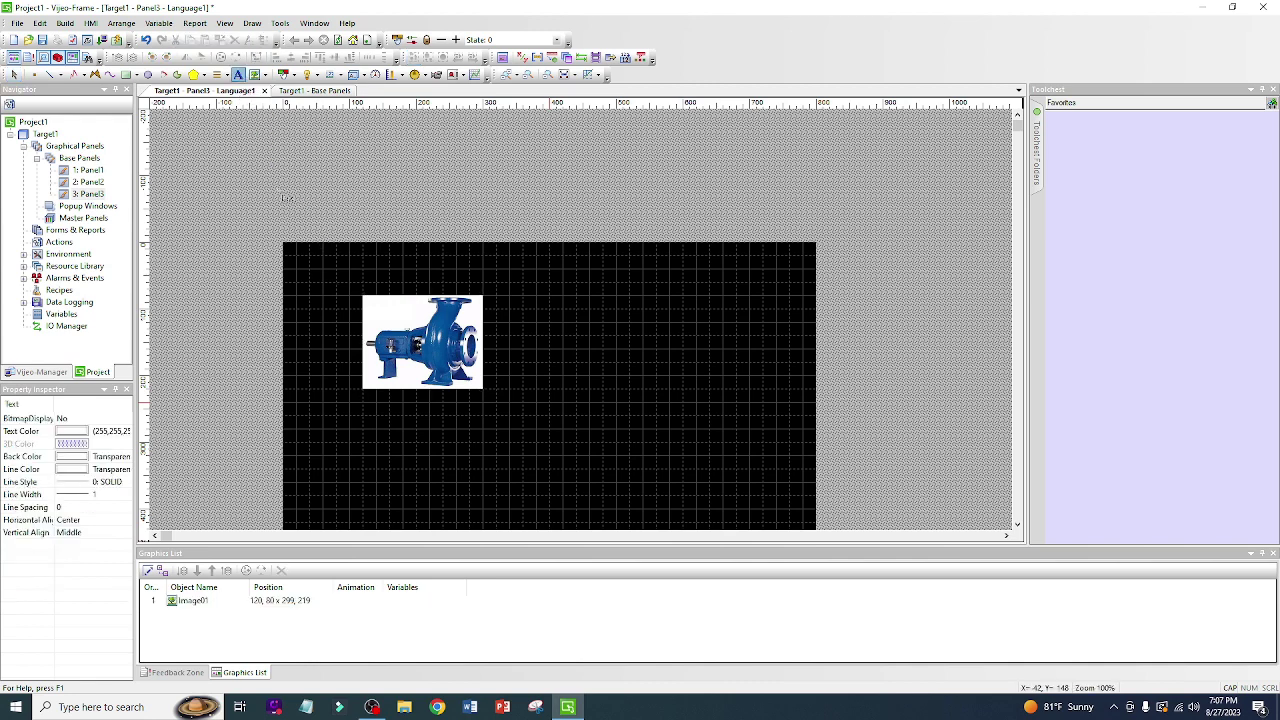
pyautogui.moveTo(363, 402); pyautogui.dragTo(466, 434)
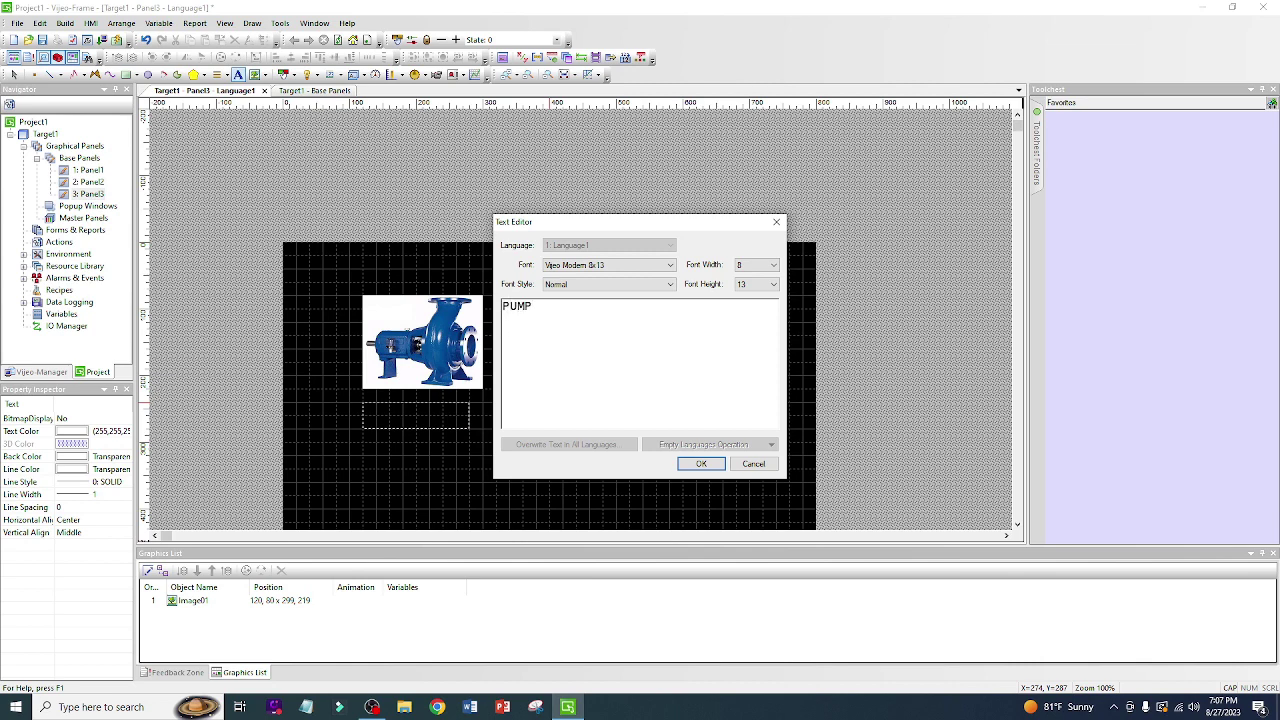
pyautogui.click(671, 286)
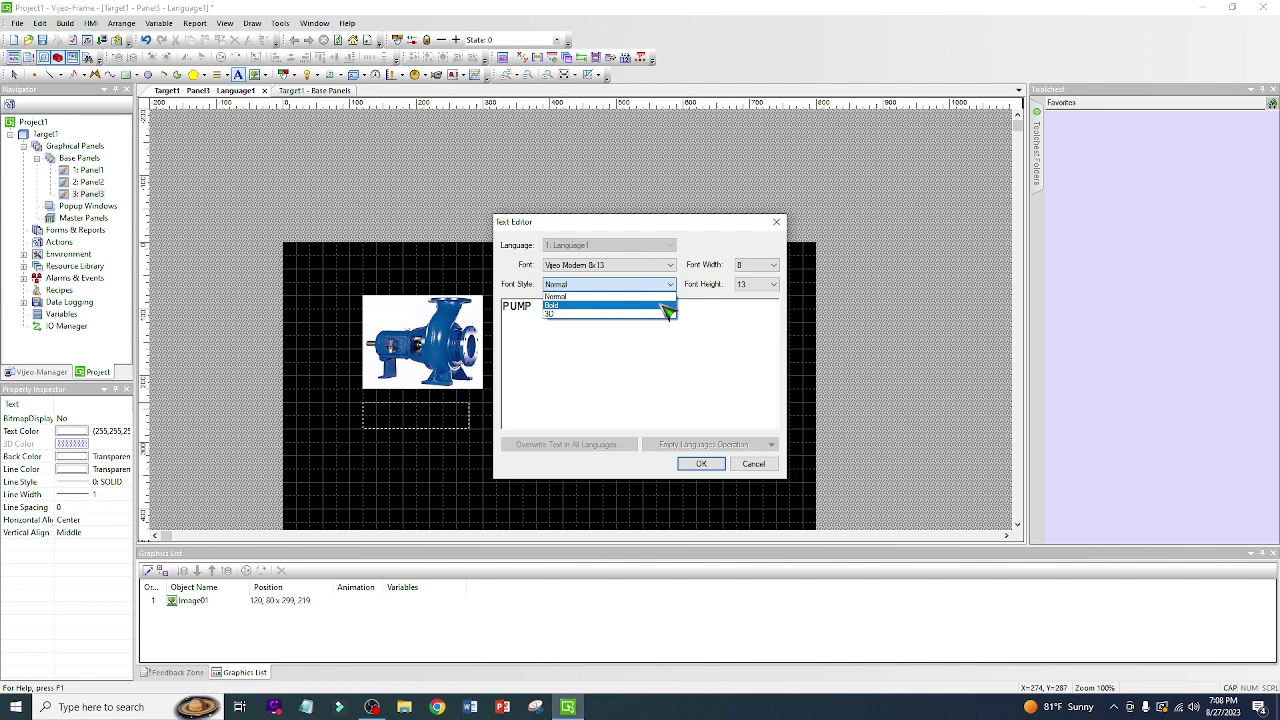
pyautogui.click(663, 306)
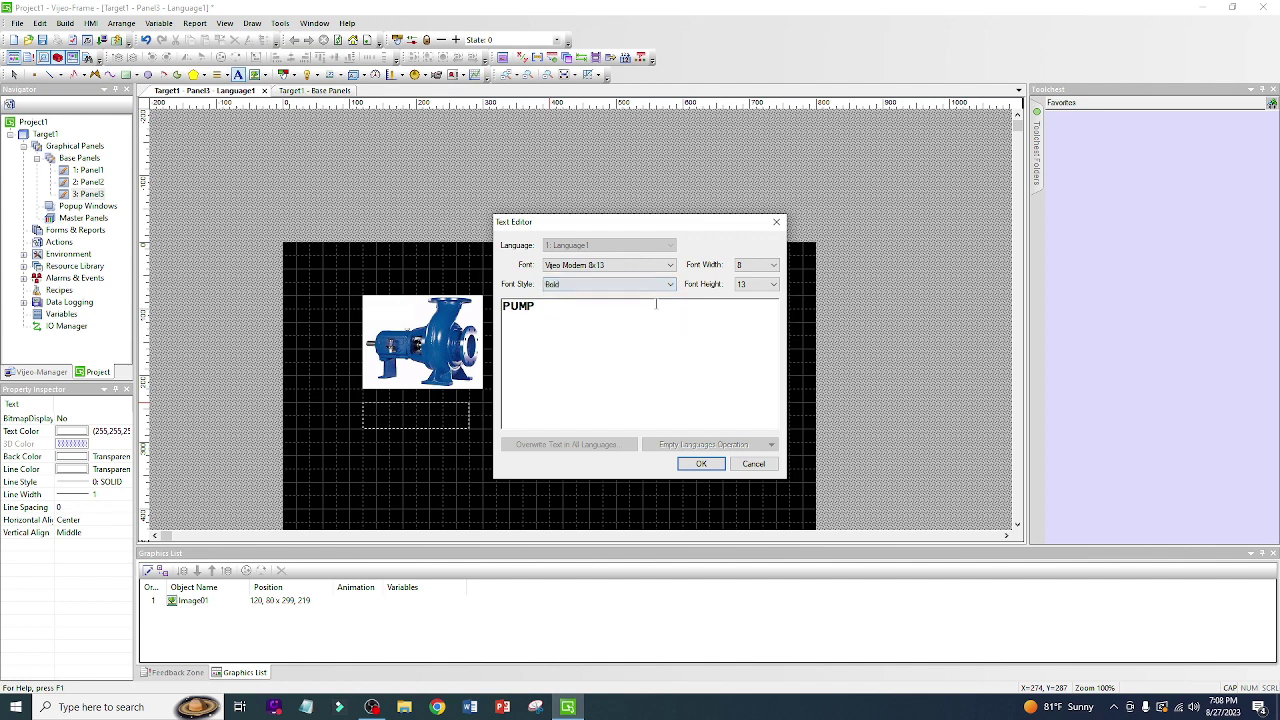
pyautogui.click(671, 286)
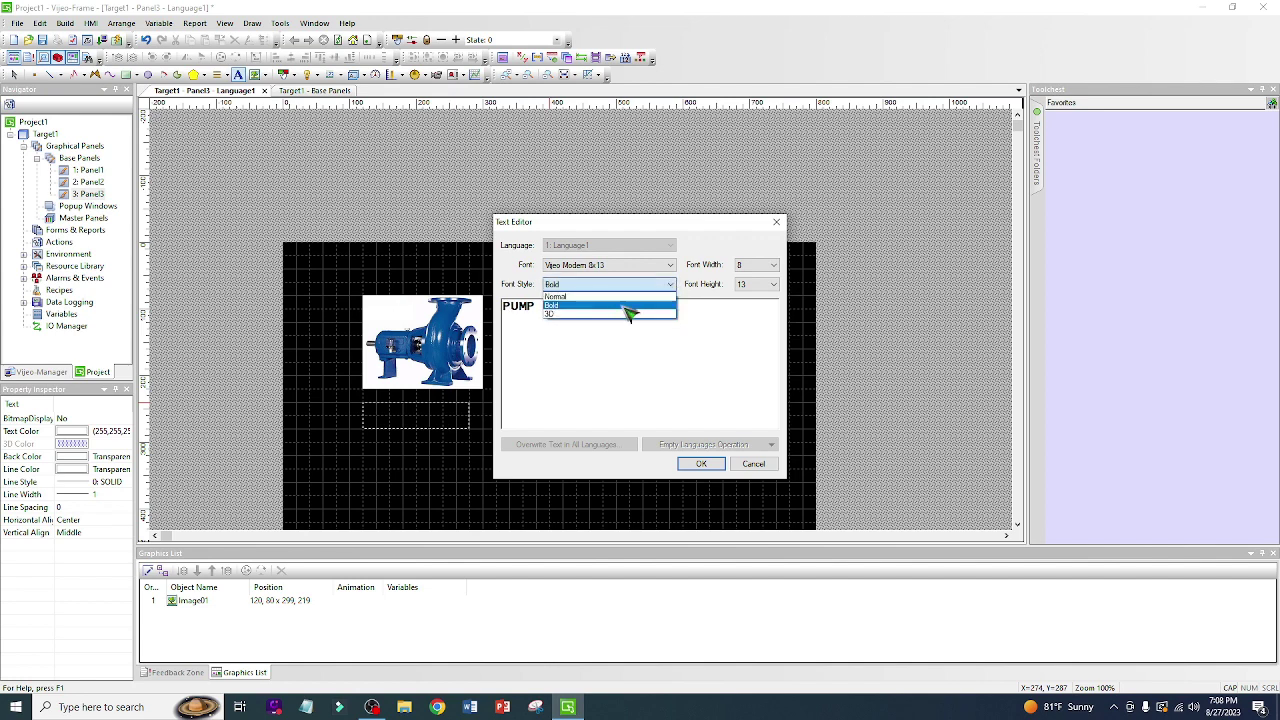
pyautogui.click(617, 315)
pyautogui.click(670, 265)
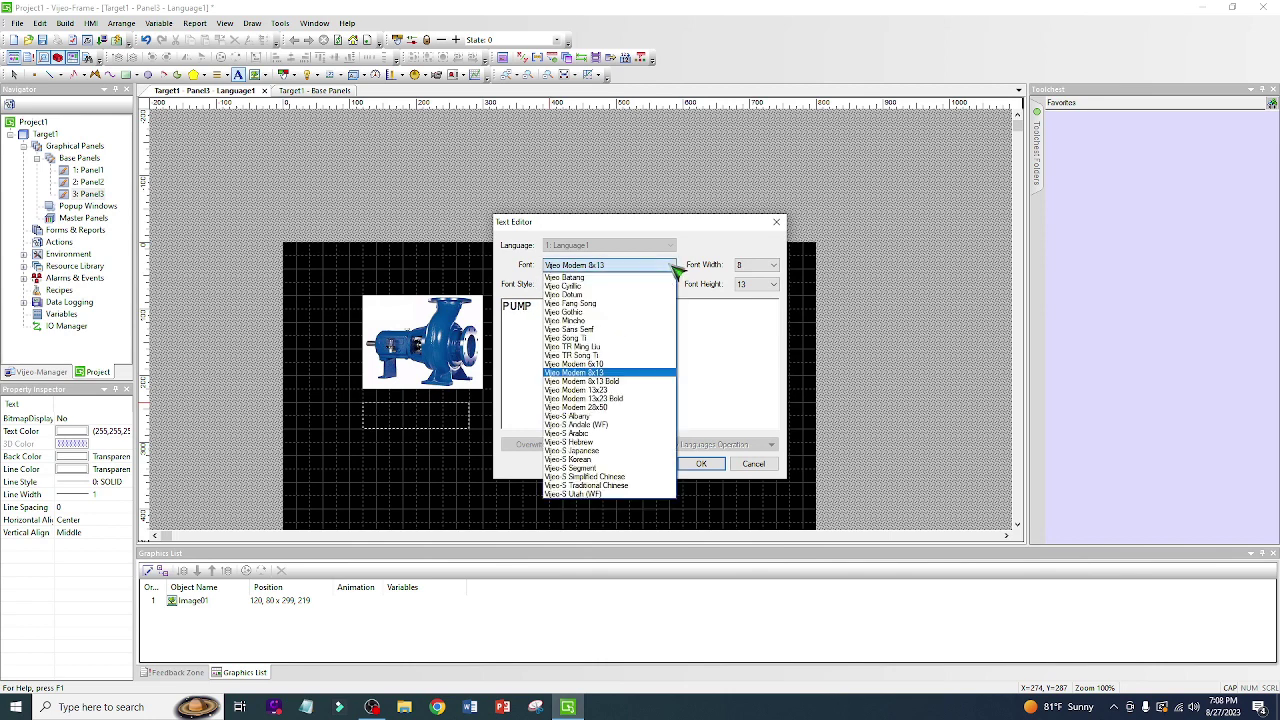
pyautogui.click(600, 496)
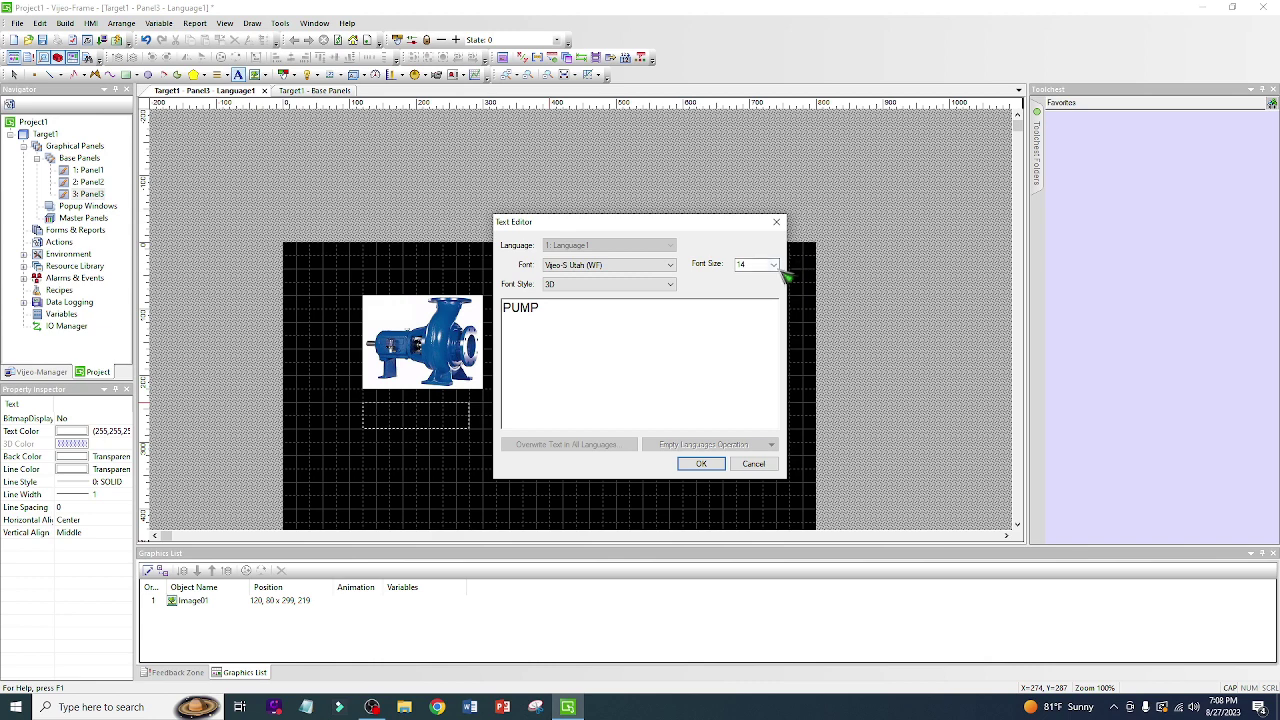
pyautogui.click(775, 265)
pyautogui.click(749, 345)
pyautogui.click(692, 462)
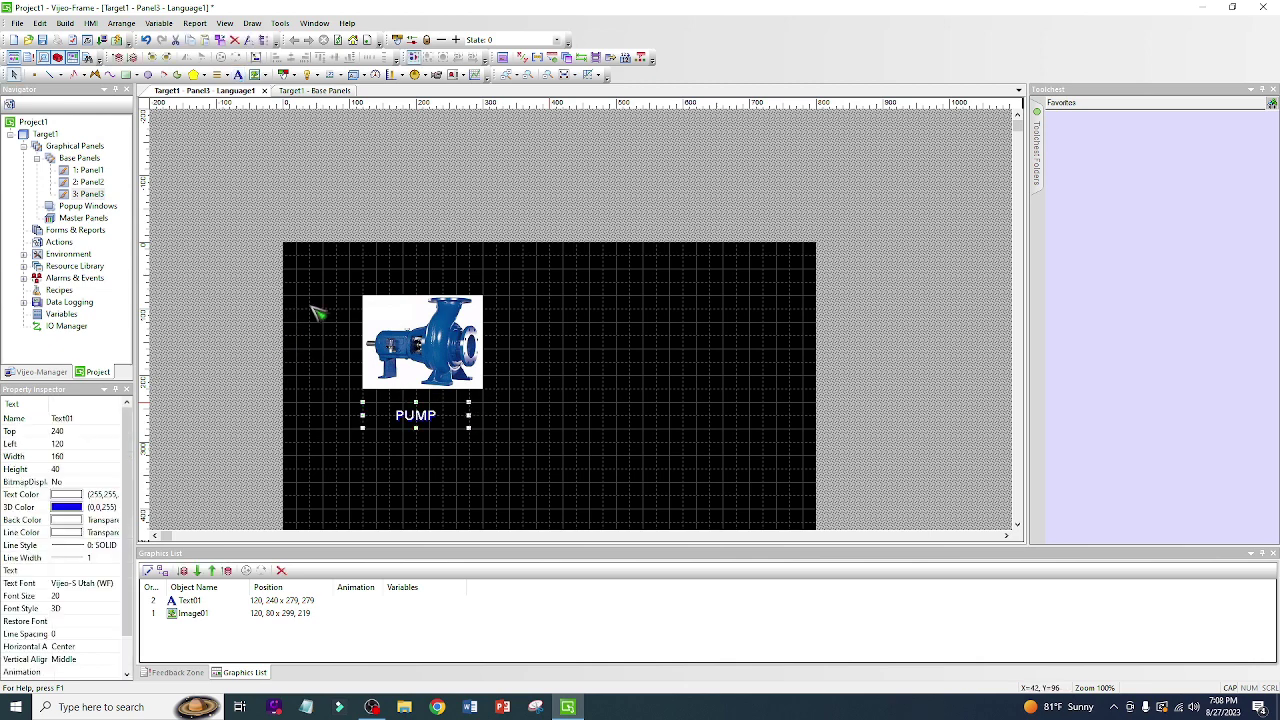
# Insert the MOTOR 2 picture as Image02 in a frame right of the pump image.
pyautogui.click(262, 76)
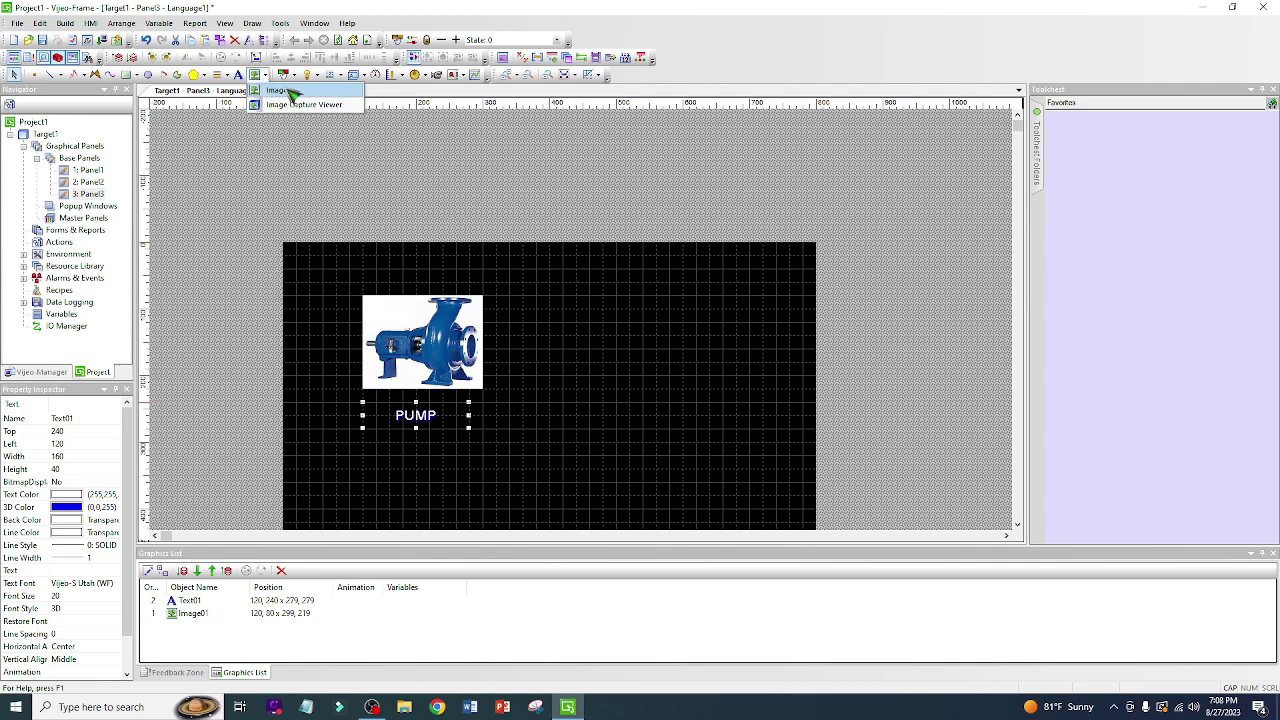
pyautogui.click(283, 91)
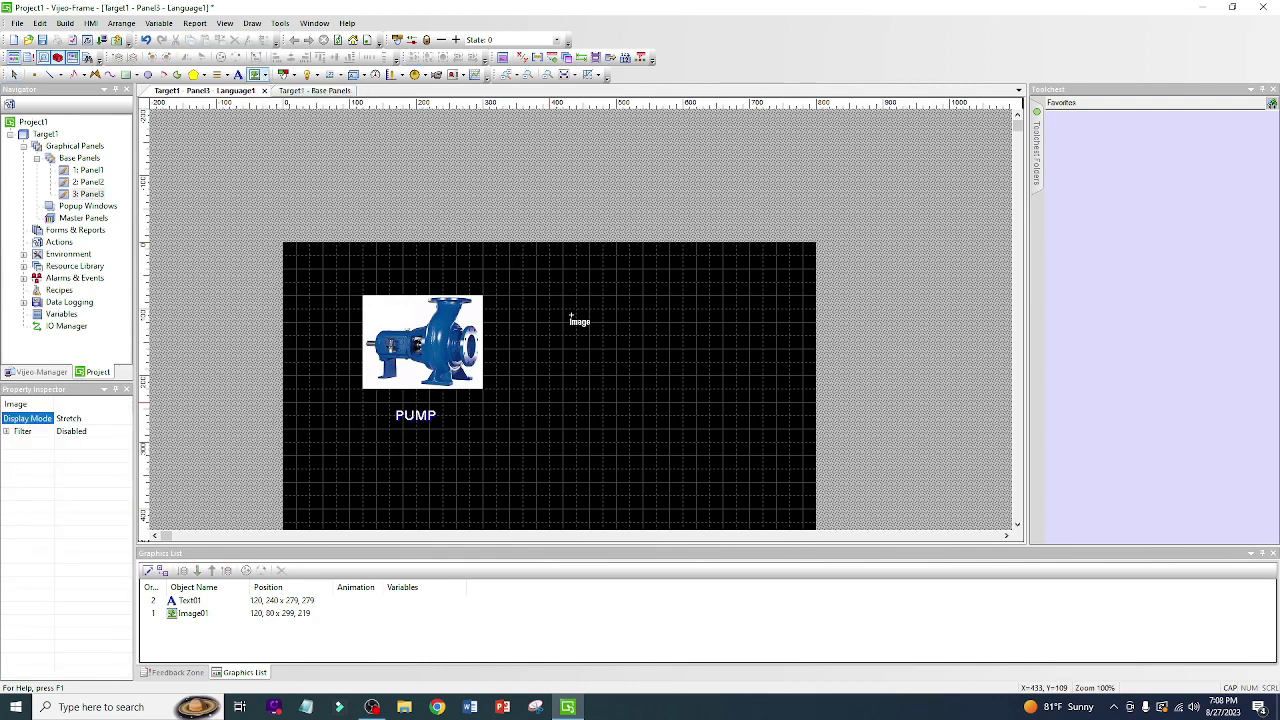
pyautogui.moveTo(571, 316); pyautogui.dragTo(691, 400)
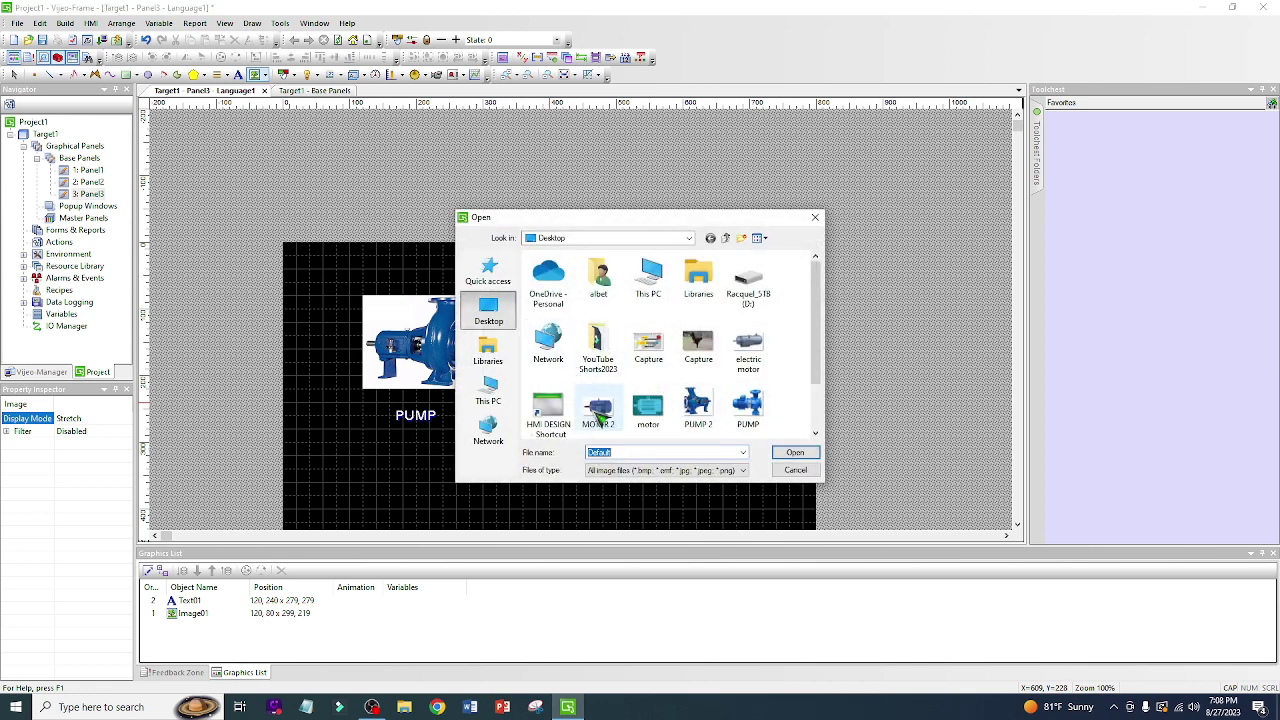
pyautogui.click(598, 408)
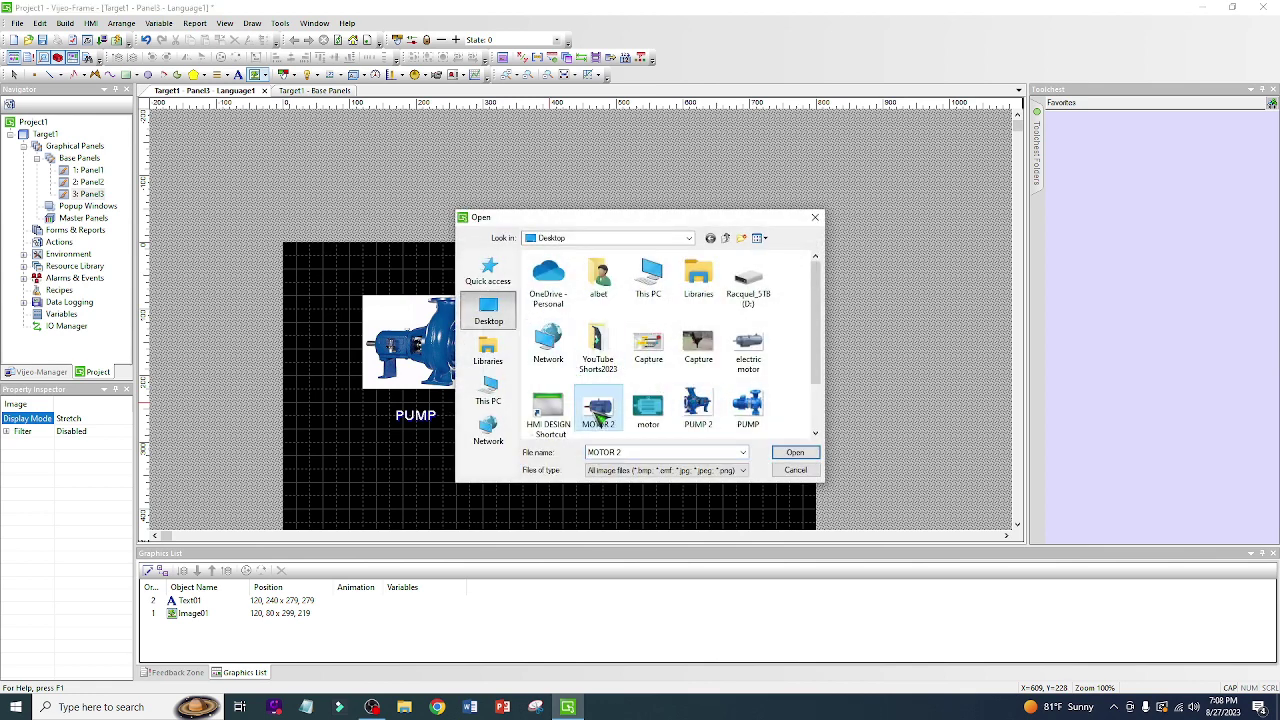
pyautogui.click(793, 453)
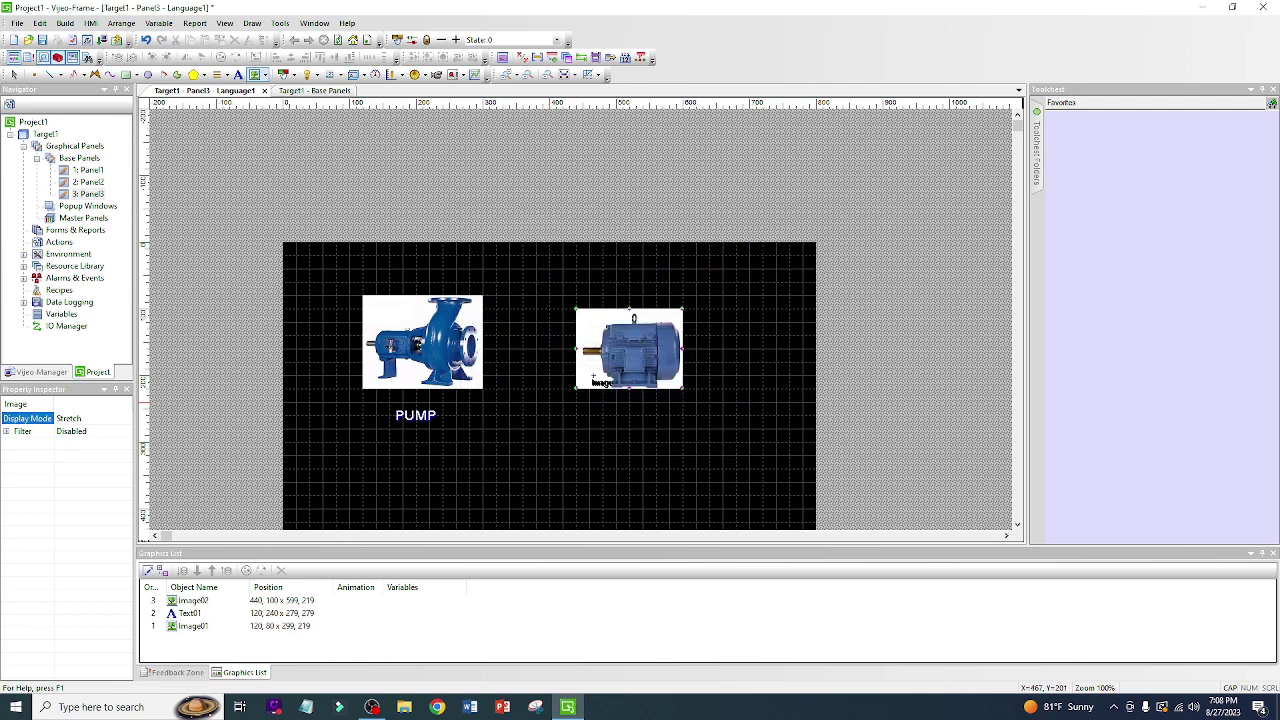
pyautogui.click(588, 374)
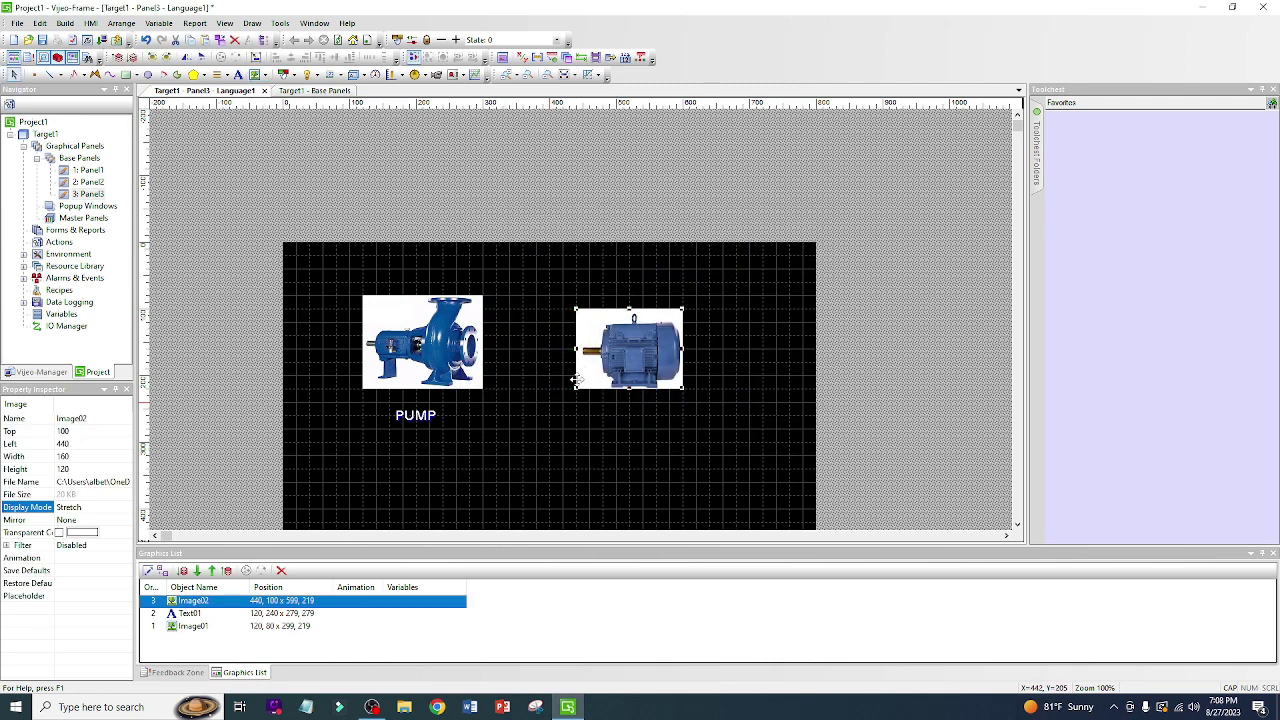
# Set the motor image to Proportional Stretch and enlarge it to about 222 by 136.
pyautogui.click(95, 509)
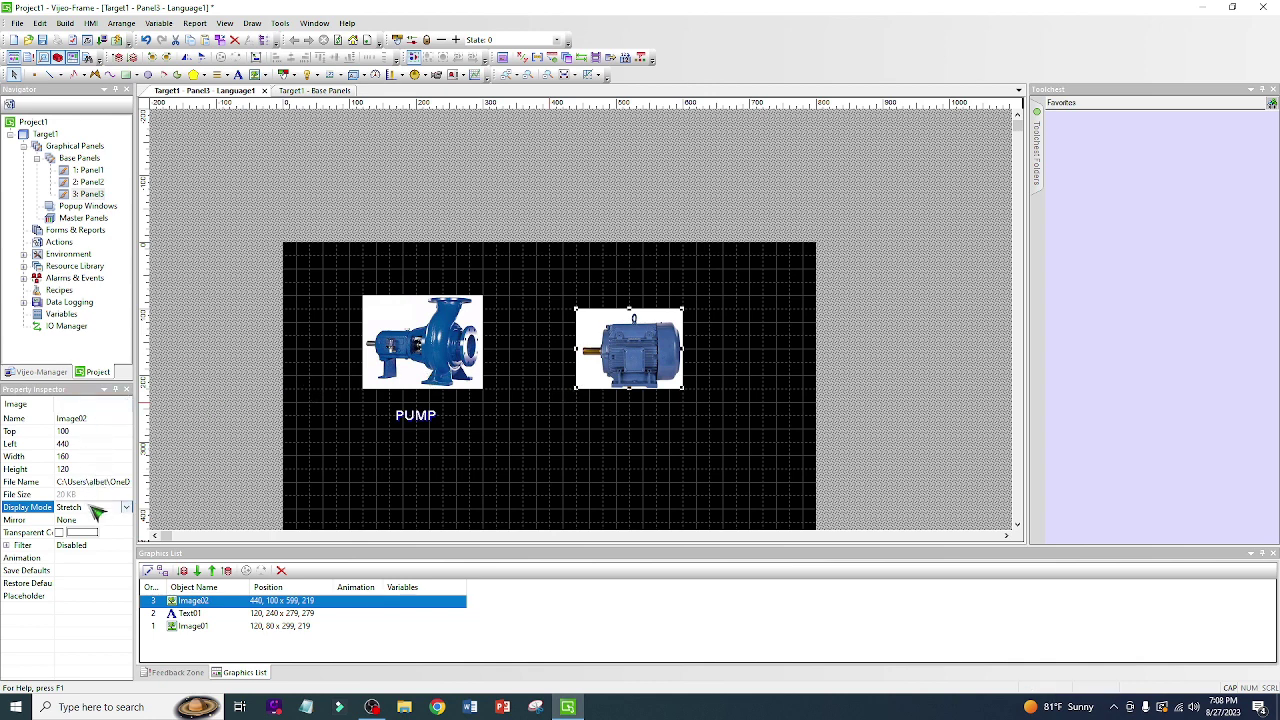
pyautogui.click(90, 508)
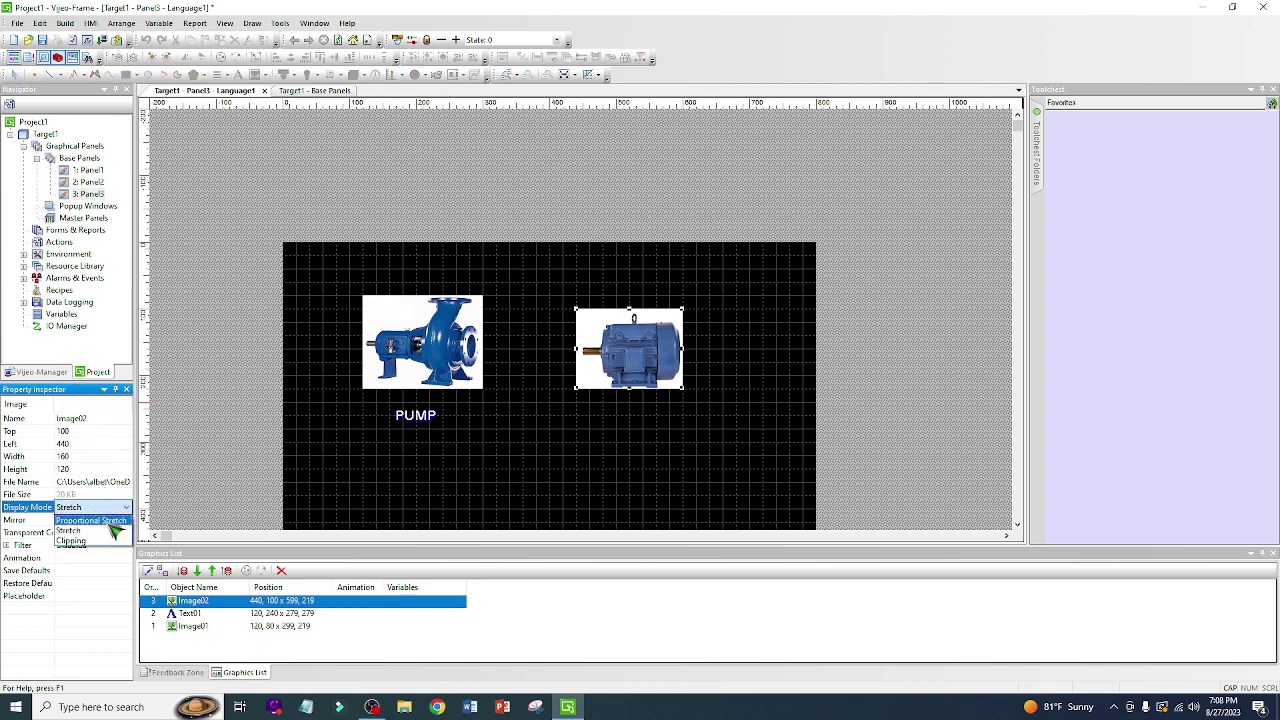
pyautogui.click(111, 521)
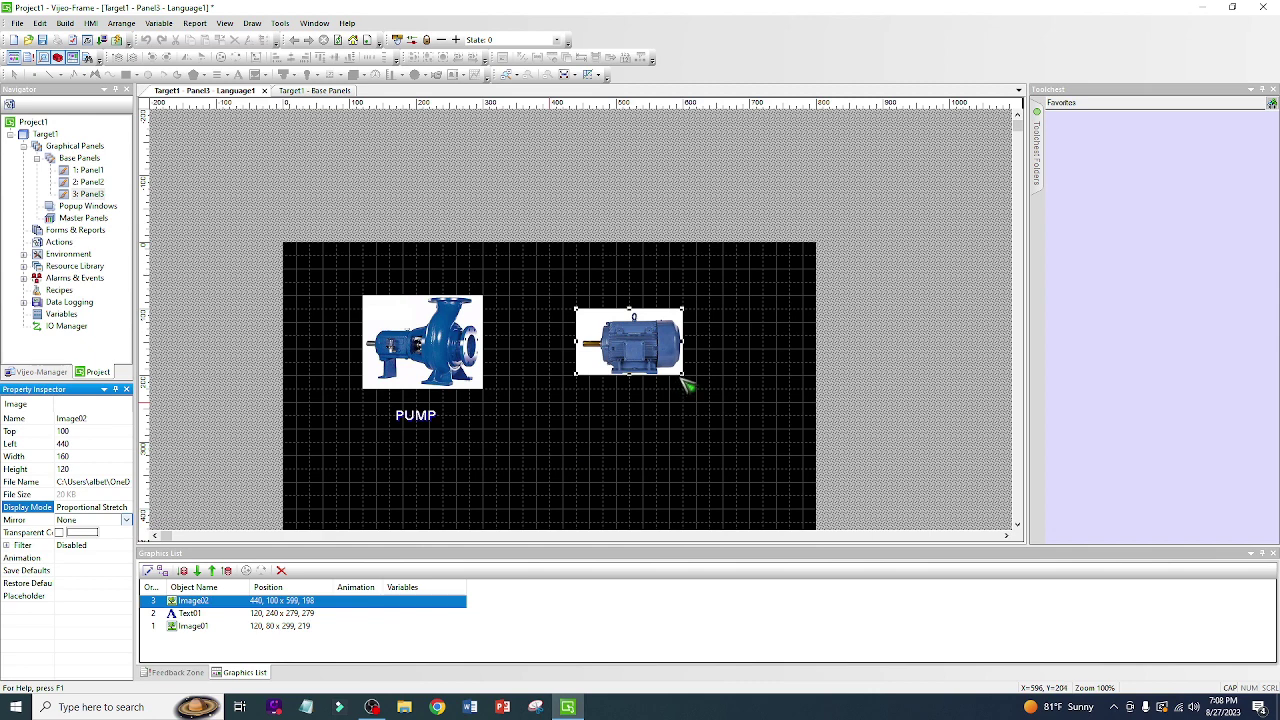
pyautogui.click(684, 376)
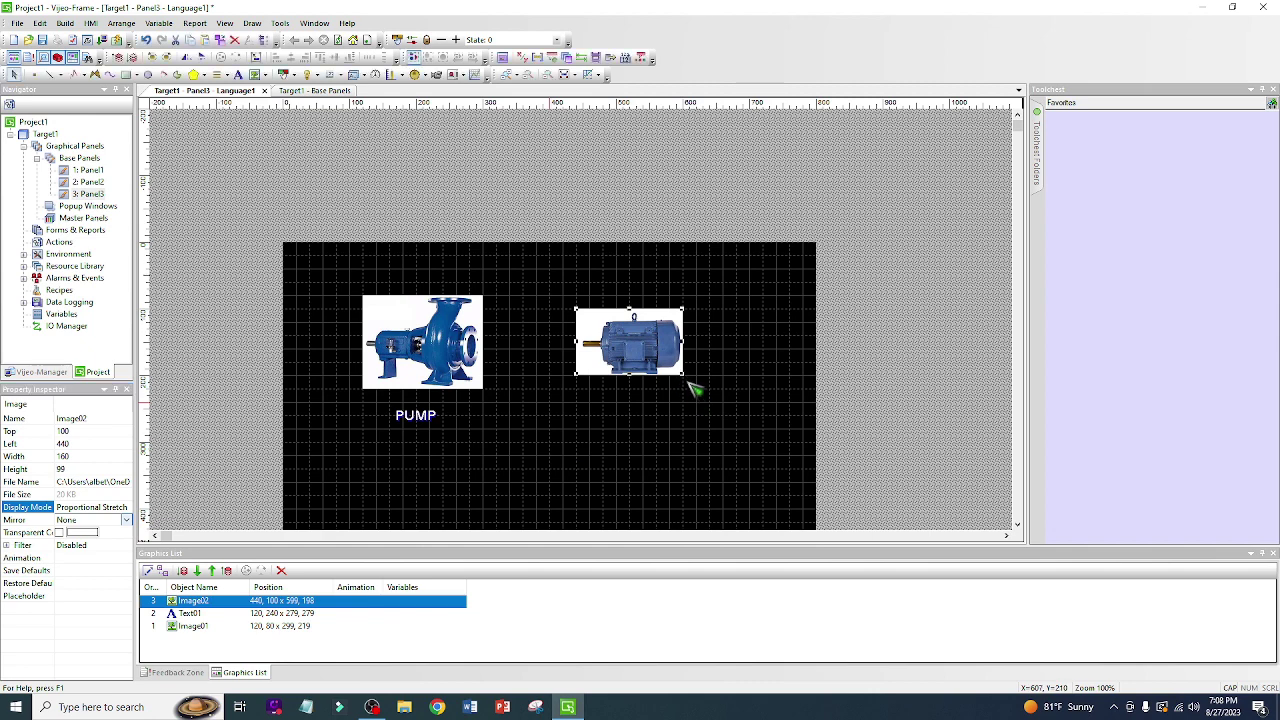
pyautogui.moveTo(684, 376); pyautogui.dragTo(724, 399)
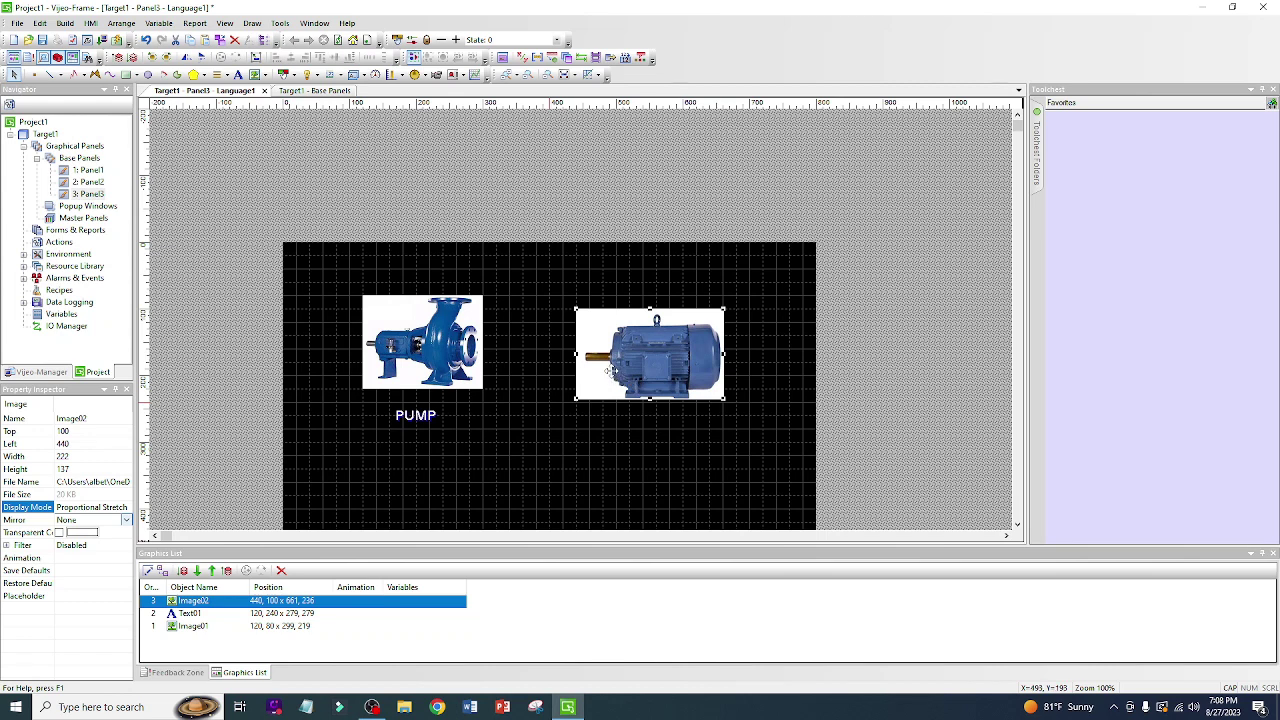
pyautogui.press('Escape')
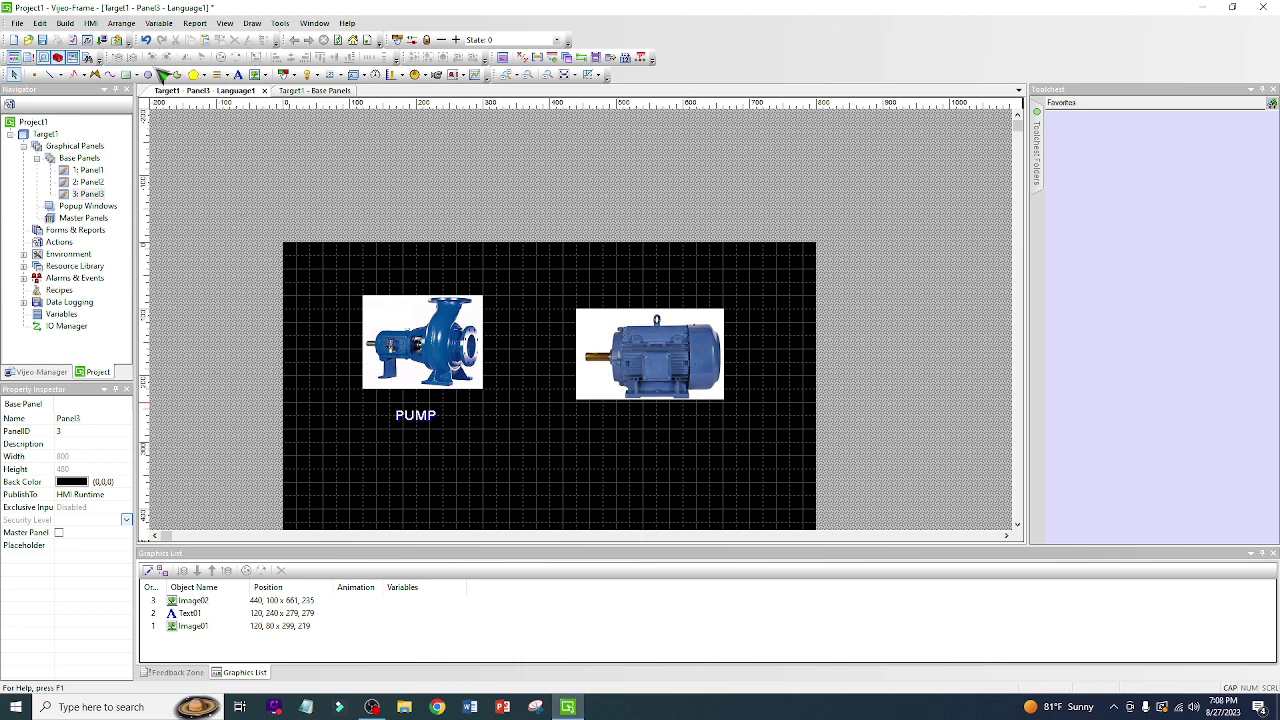
pyautogui.click(647, 354)
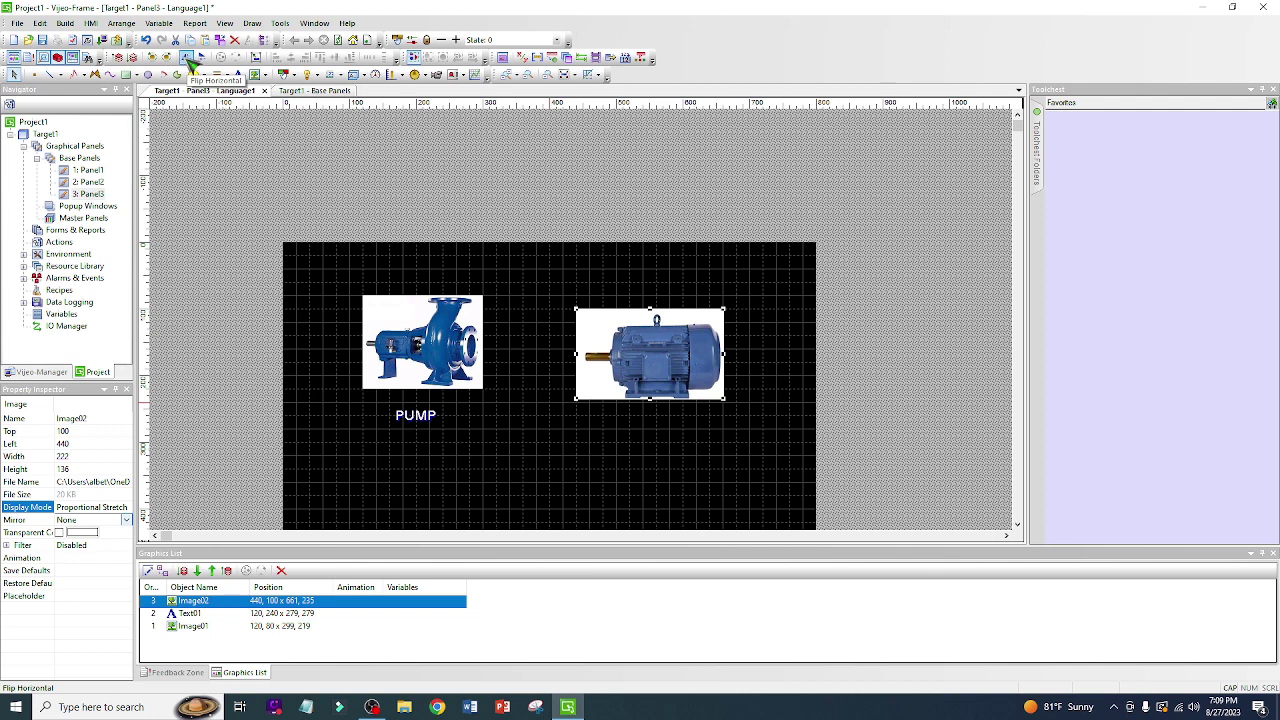
# Add a MOTOR label below the motor image in bold Vijeo-S Utah (WF) at a larger size.
pyautogui.click(240, 77)
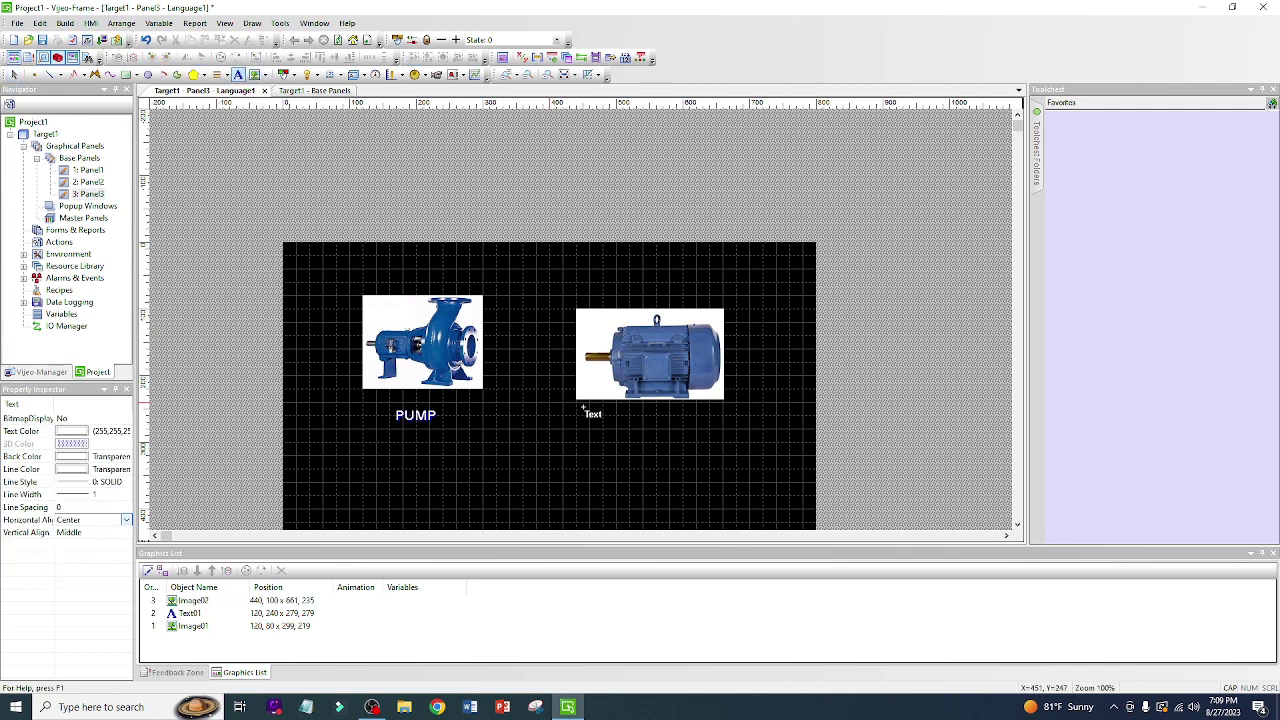
pyautogui.moveTo(583, 407); pyautogui.dragTo(697, 429)
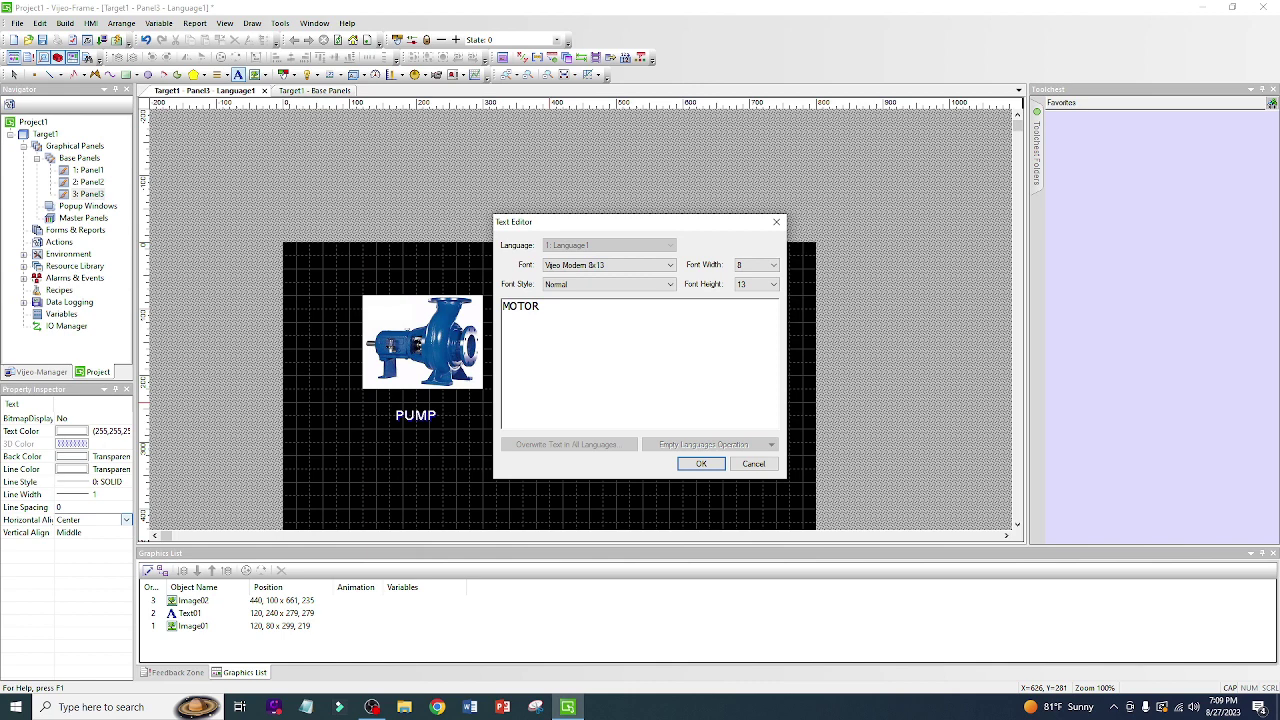
pyautogui.click(669, 285)
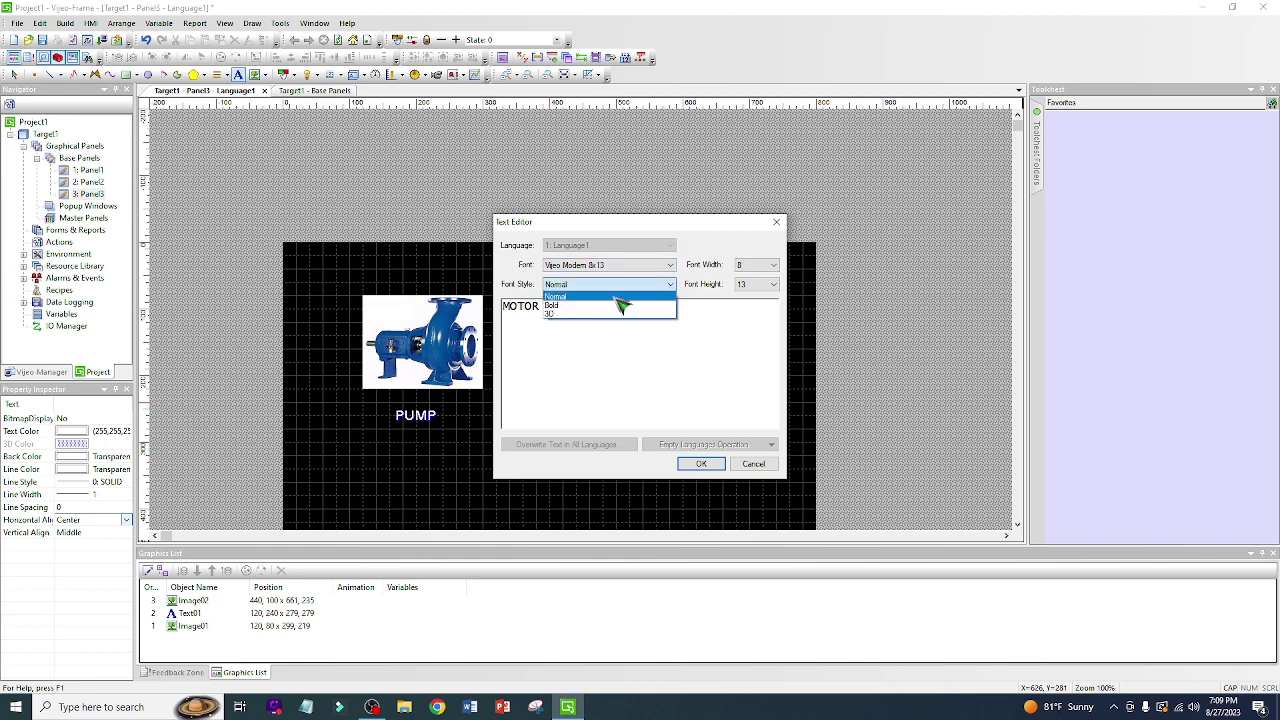
pyautogui.click(606, 305)
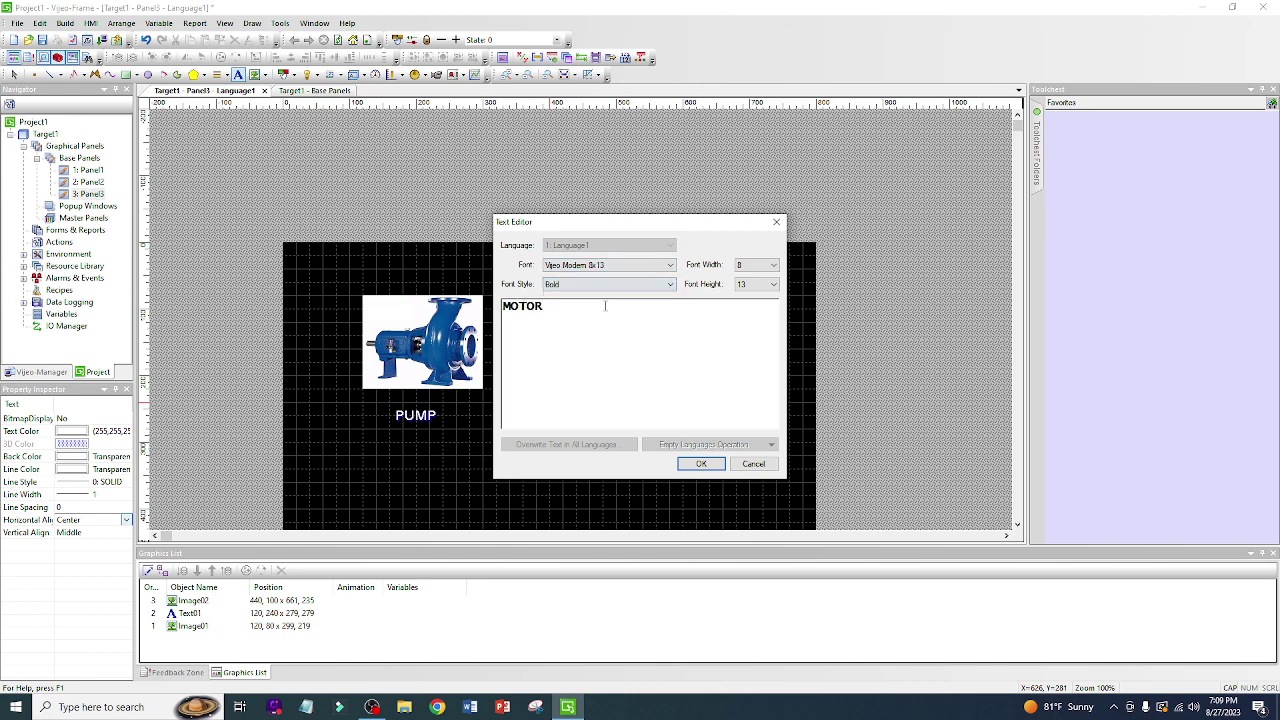
pyautogui.click(670, 265)
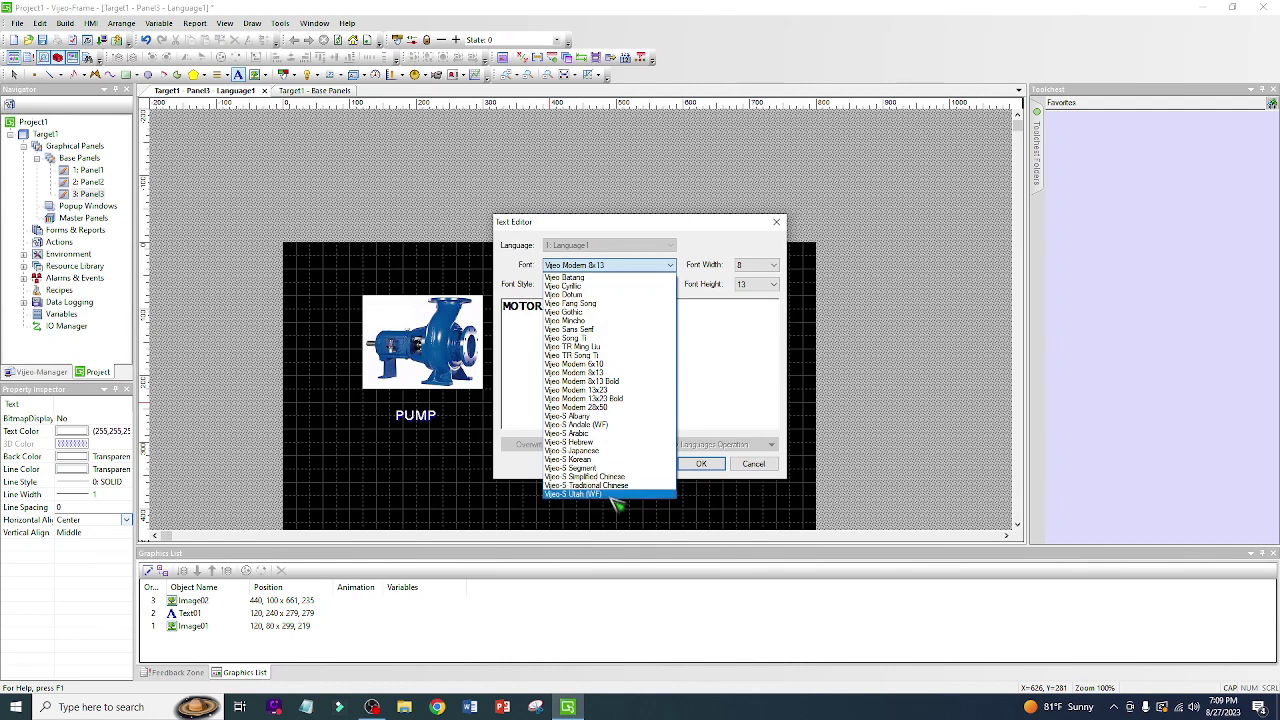
pyautogui.click(614, 496)
pyautogui.click(773, 265)
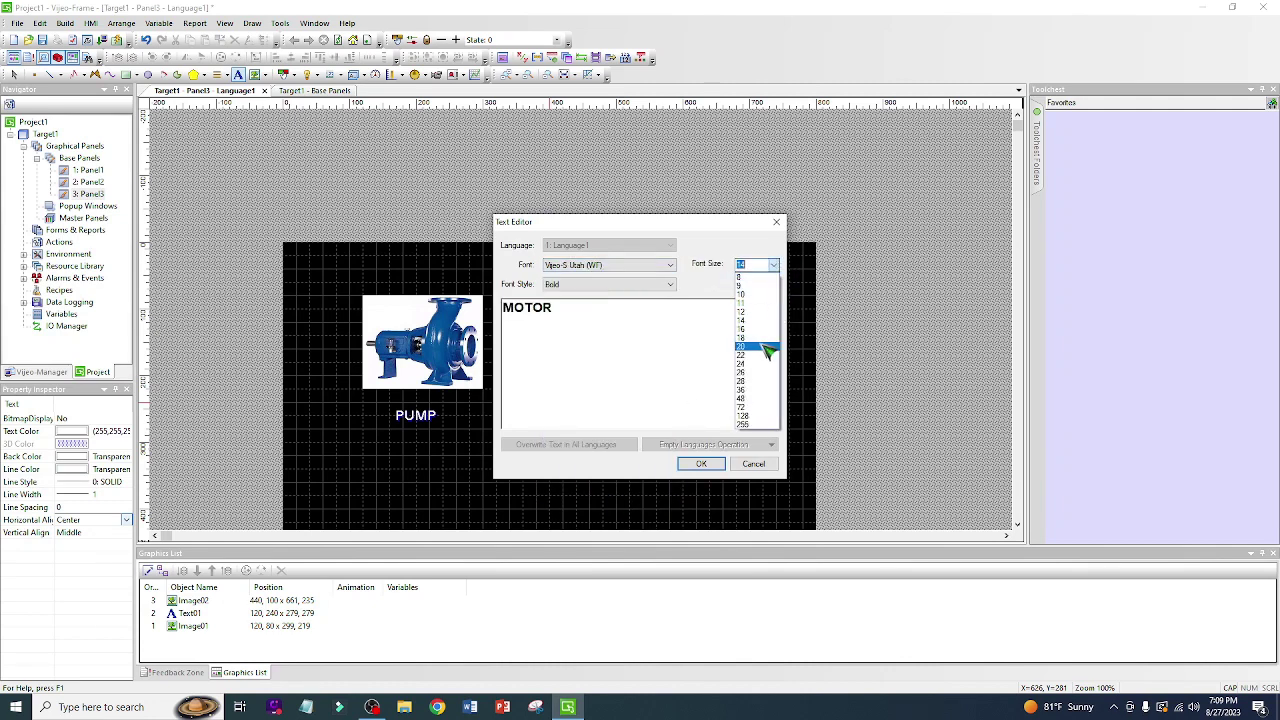
pyautogui.click(758, 352)
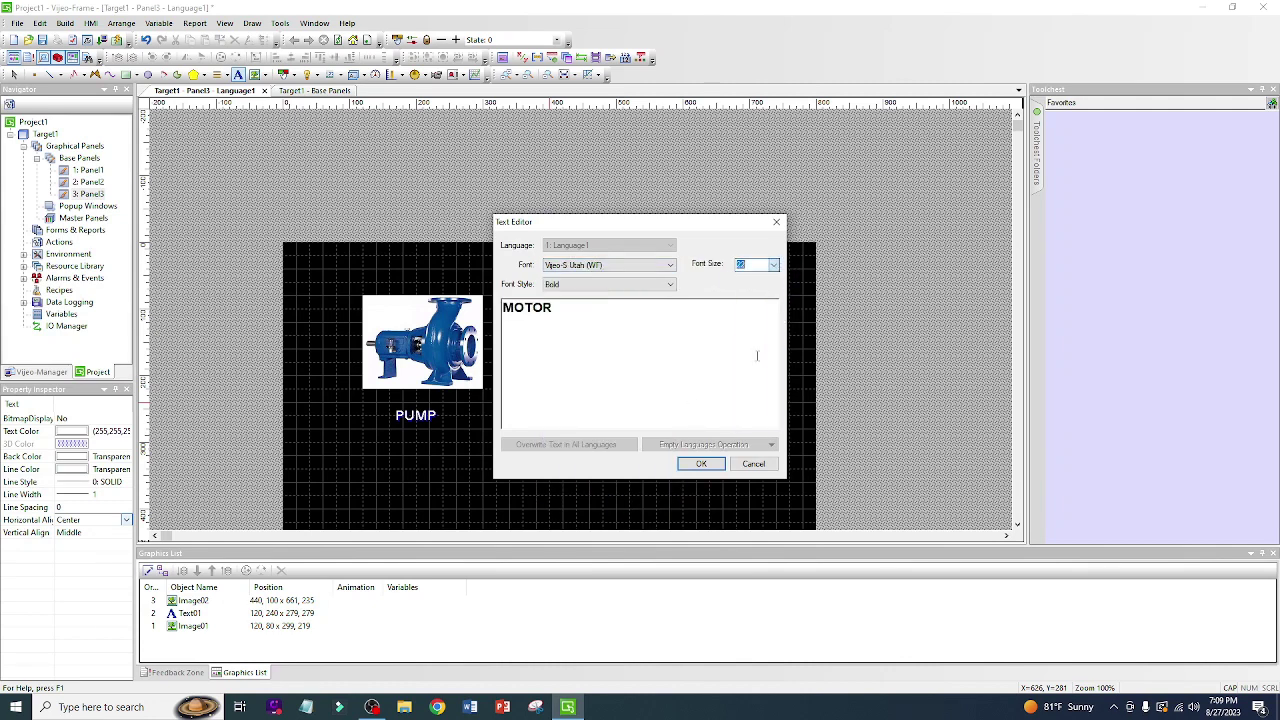
pyautogui.click(700, 466)
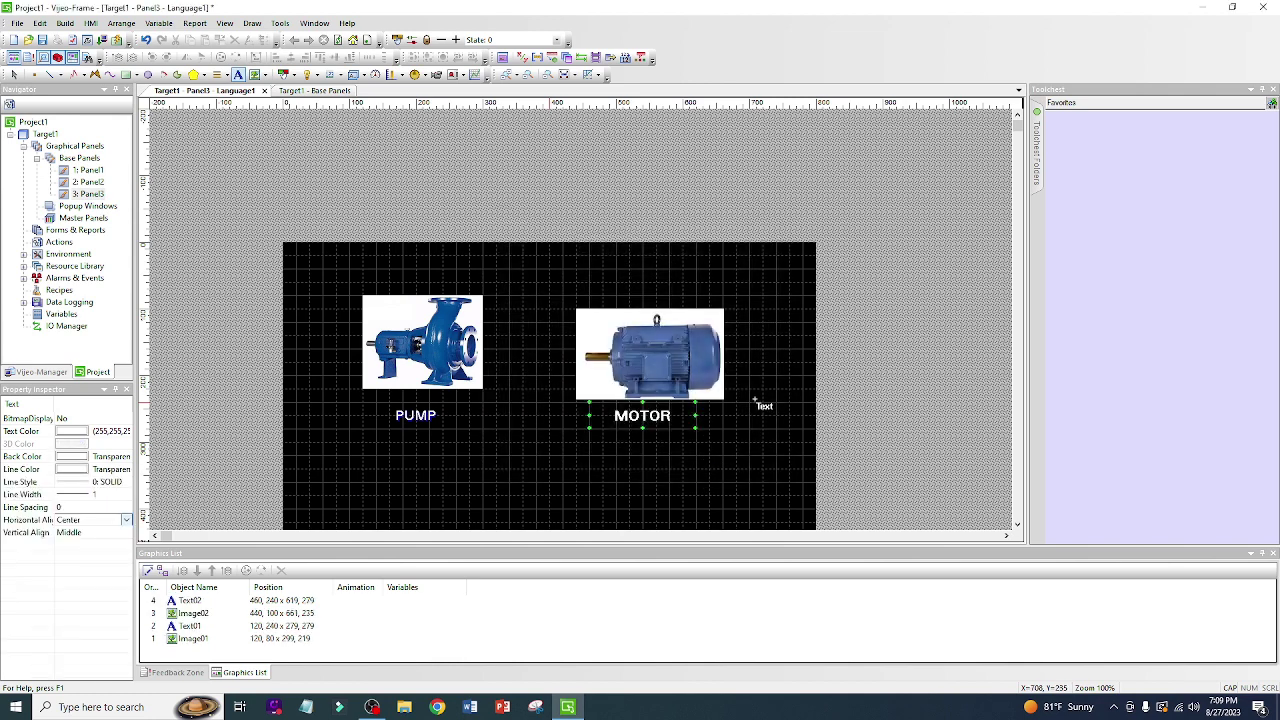
# Shift the MOTOR label 20 px right to centre it under the motor image.
pyautogui.press('Escape')
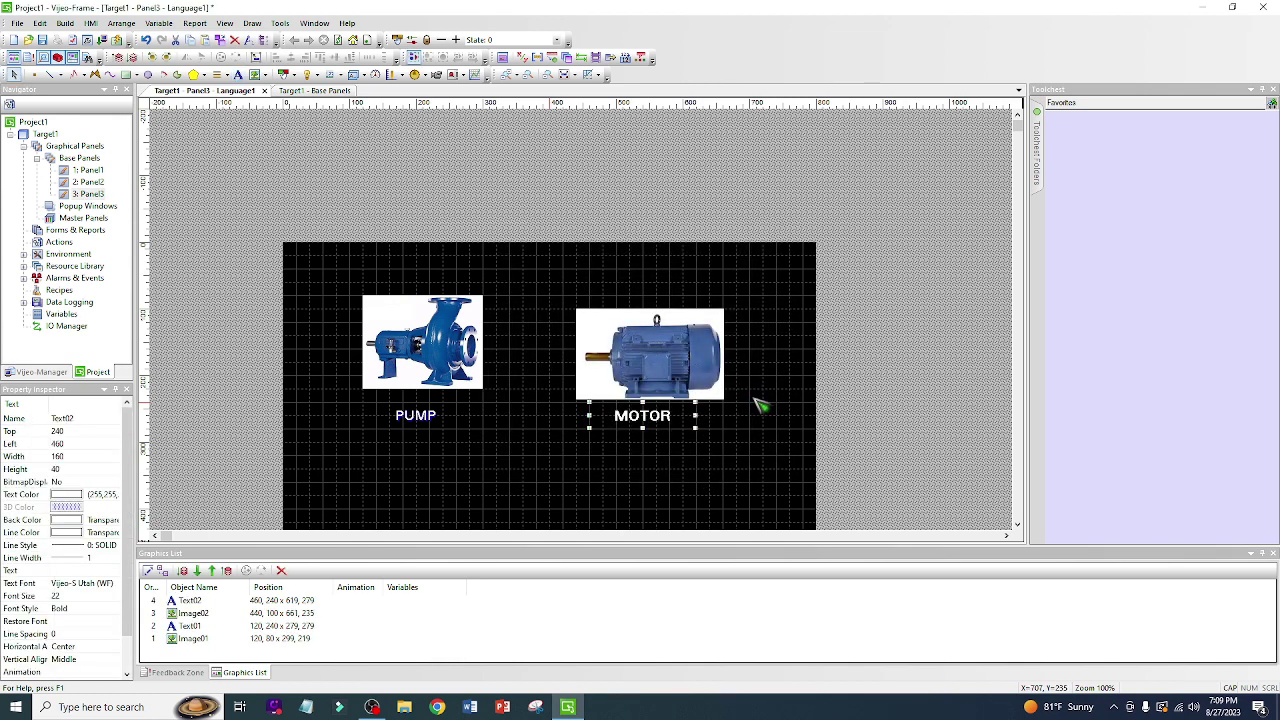
pyautogui.moveTo(634, 416); pyautogui.dragTo(654, 416)
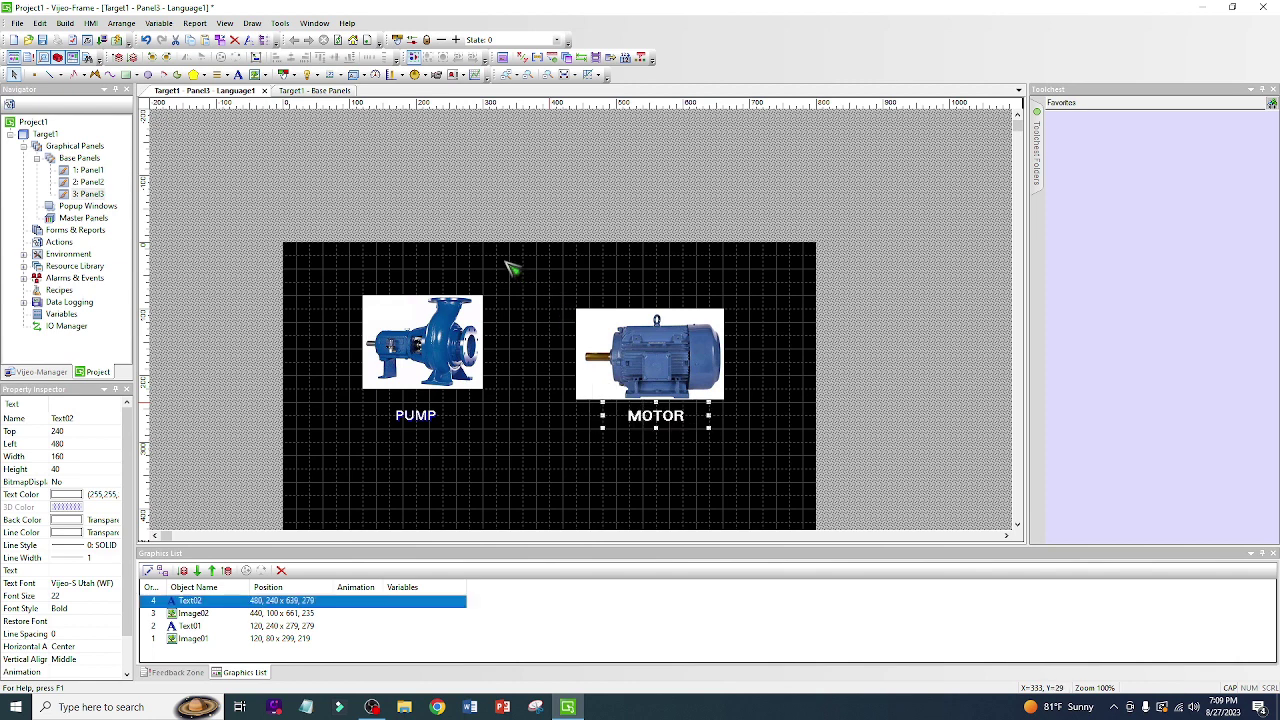
pyautogui.click(510, 268)
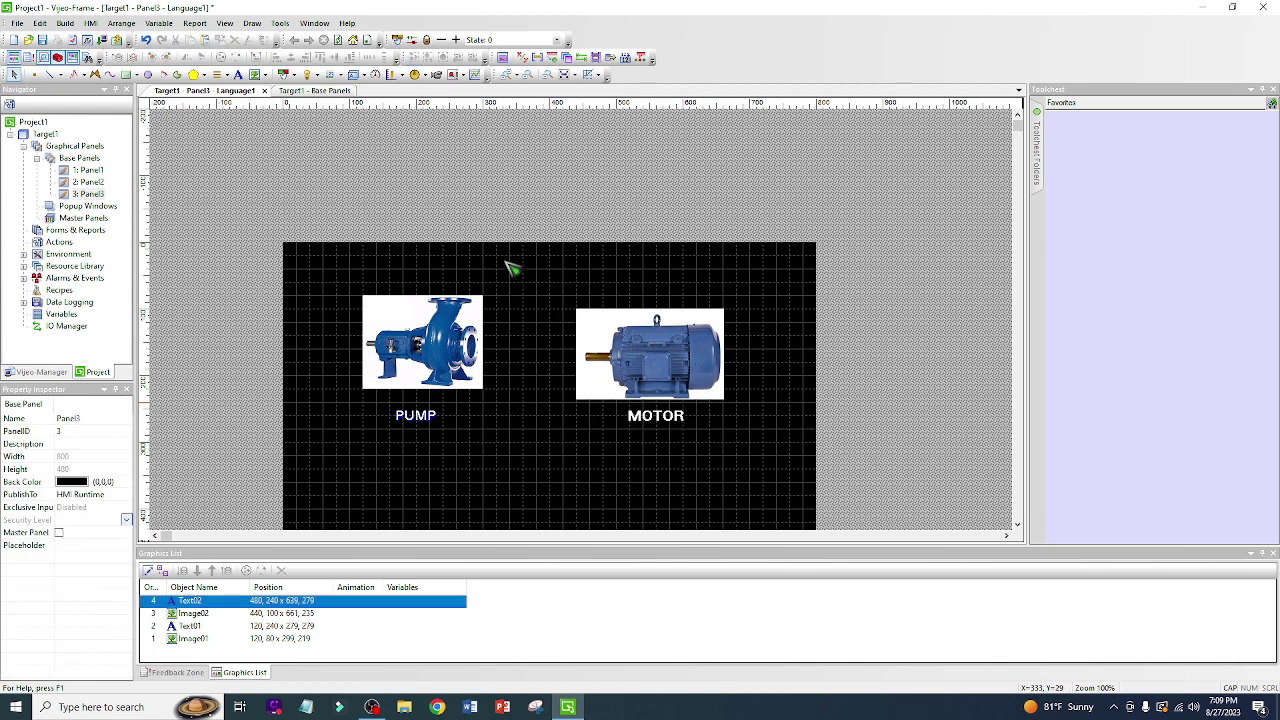
# Insert a new base panel, accepting the default name Panel4.
pyautogui.rightClick(82, 160)
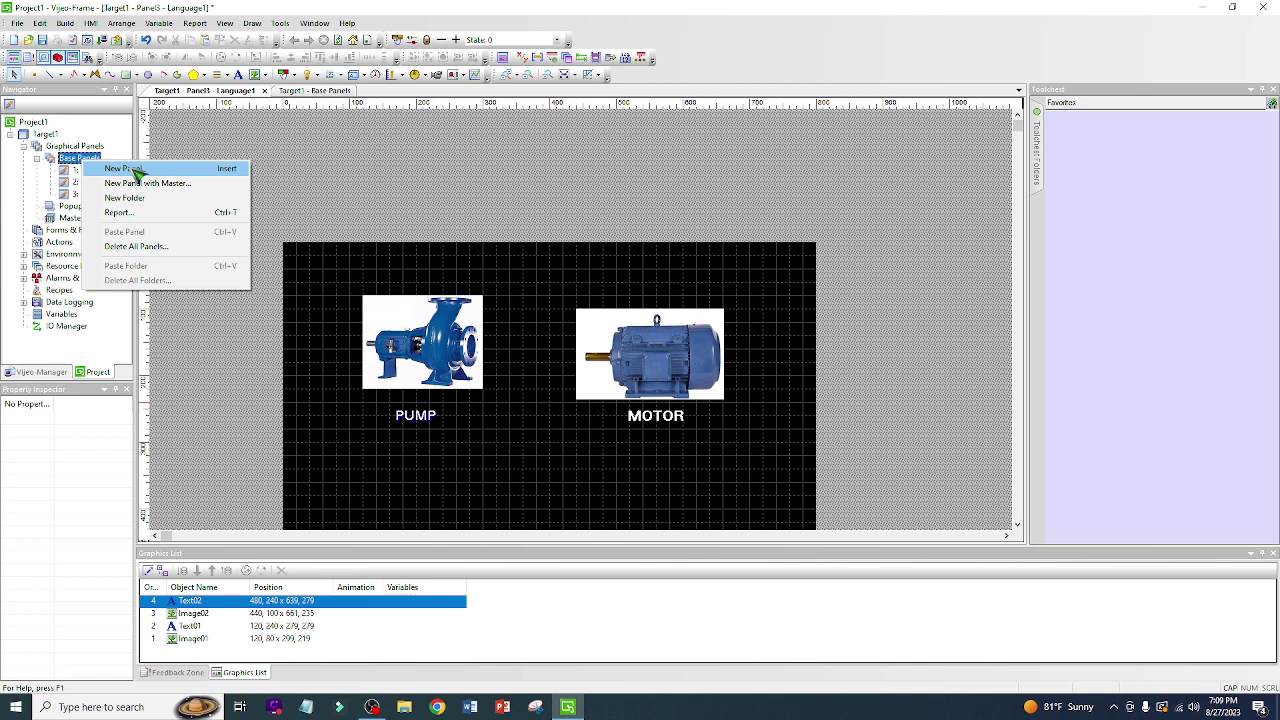
pyautogui.click(125, 169)
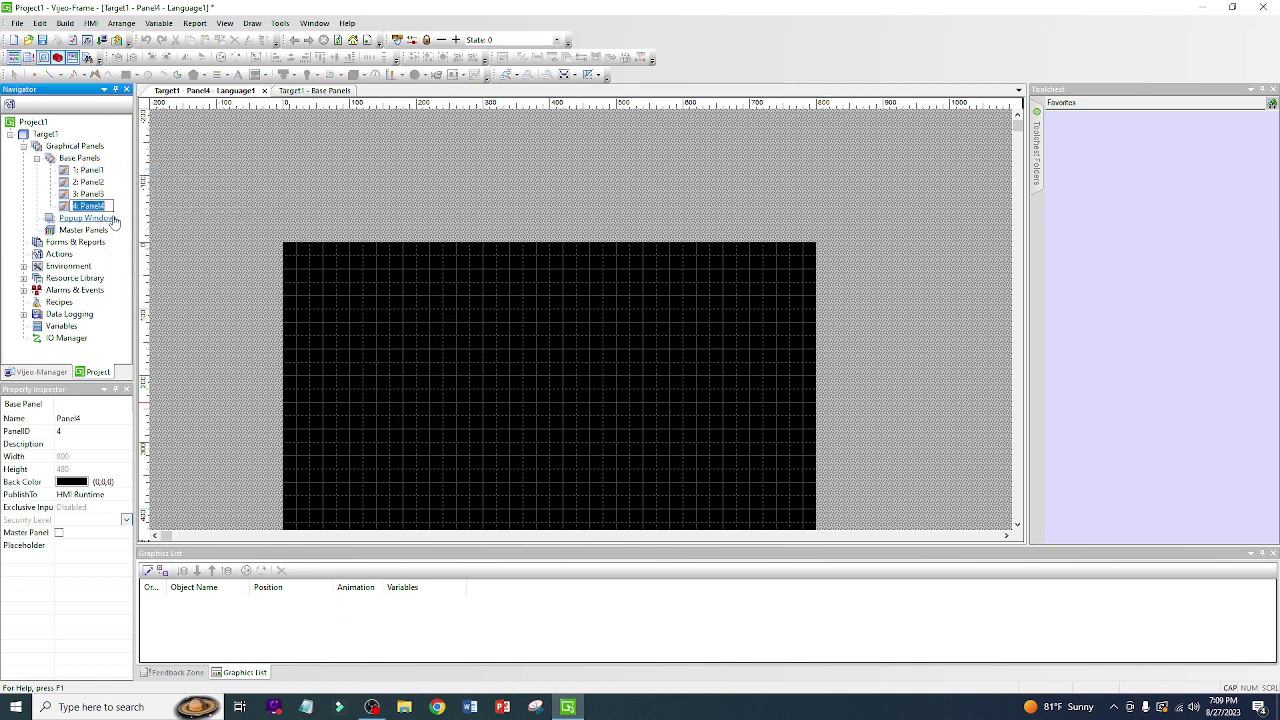
pyautogui.click(377, 308)
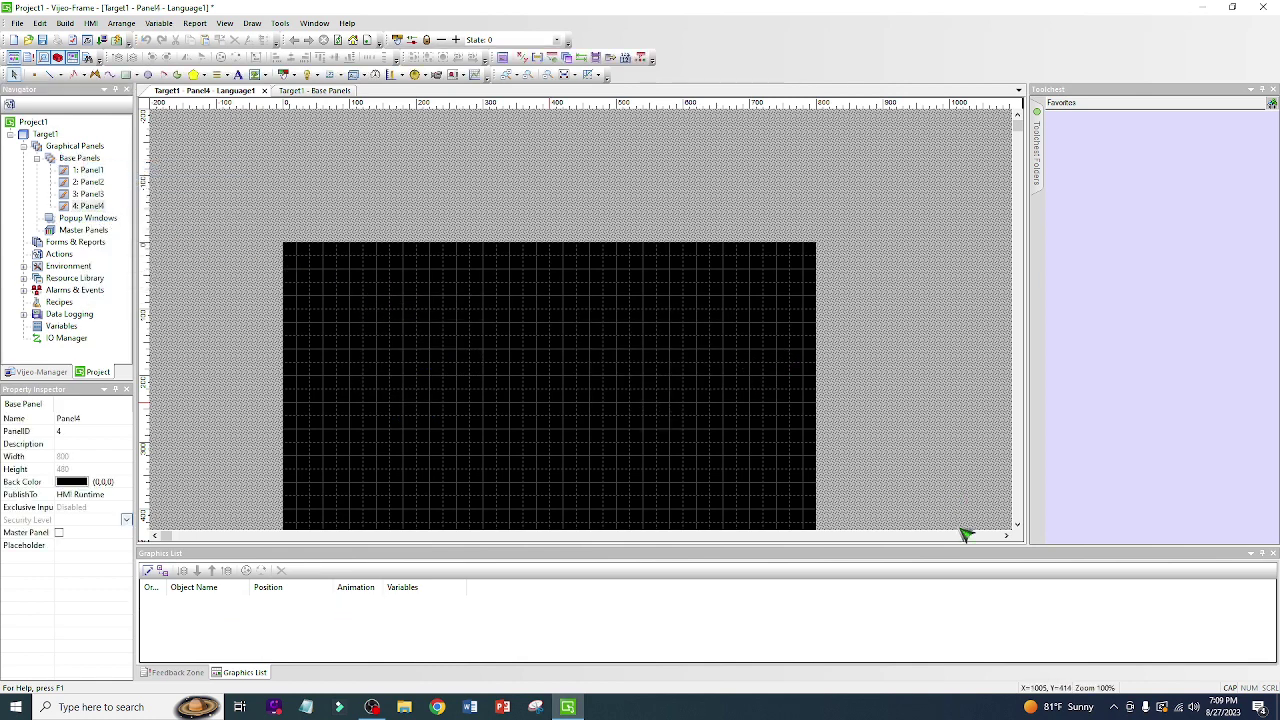
pyautogui.scroll(-2, 1023, 531)
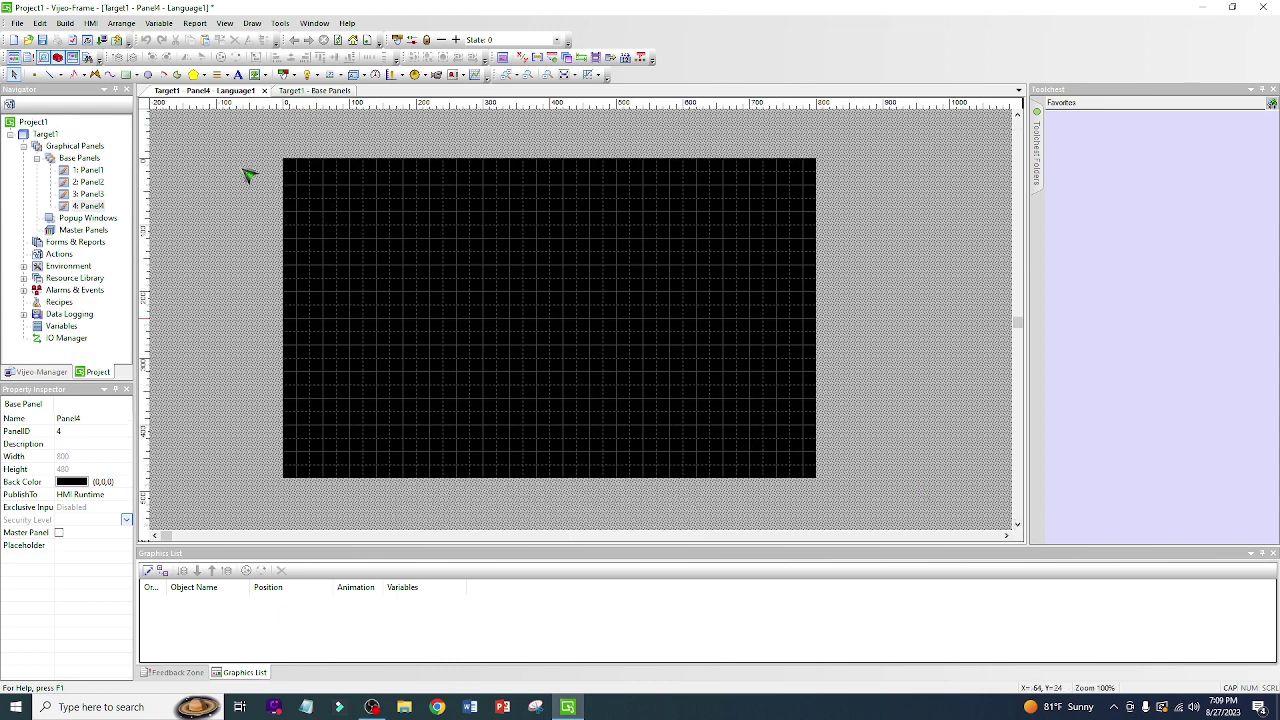
# Draw three filled rectangles stacked one below another down Panel4's right side.
pyautogui.click(127, 75)
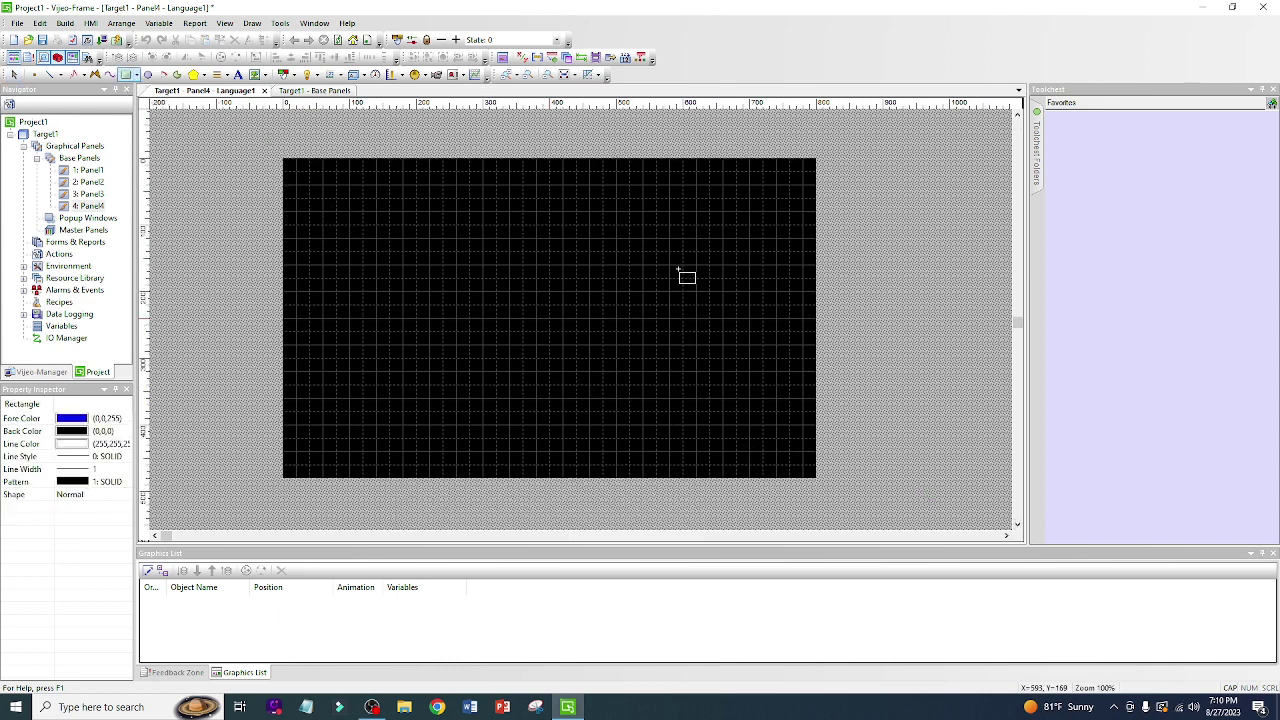
pyautogui.moveTo(667, 210); pyautogui.dragTo(744, 310)
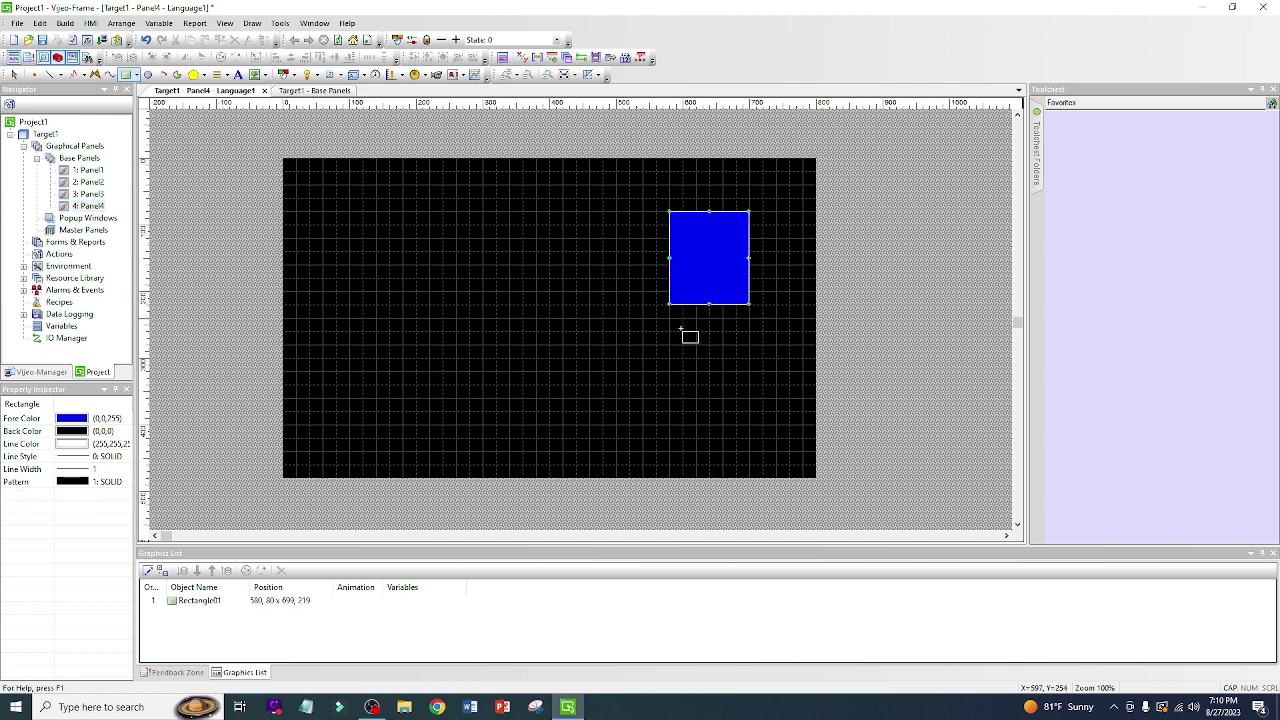
pyautogui.moveTo(670, 331); pyautogui.dragTo(762, 397)
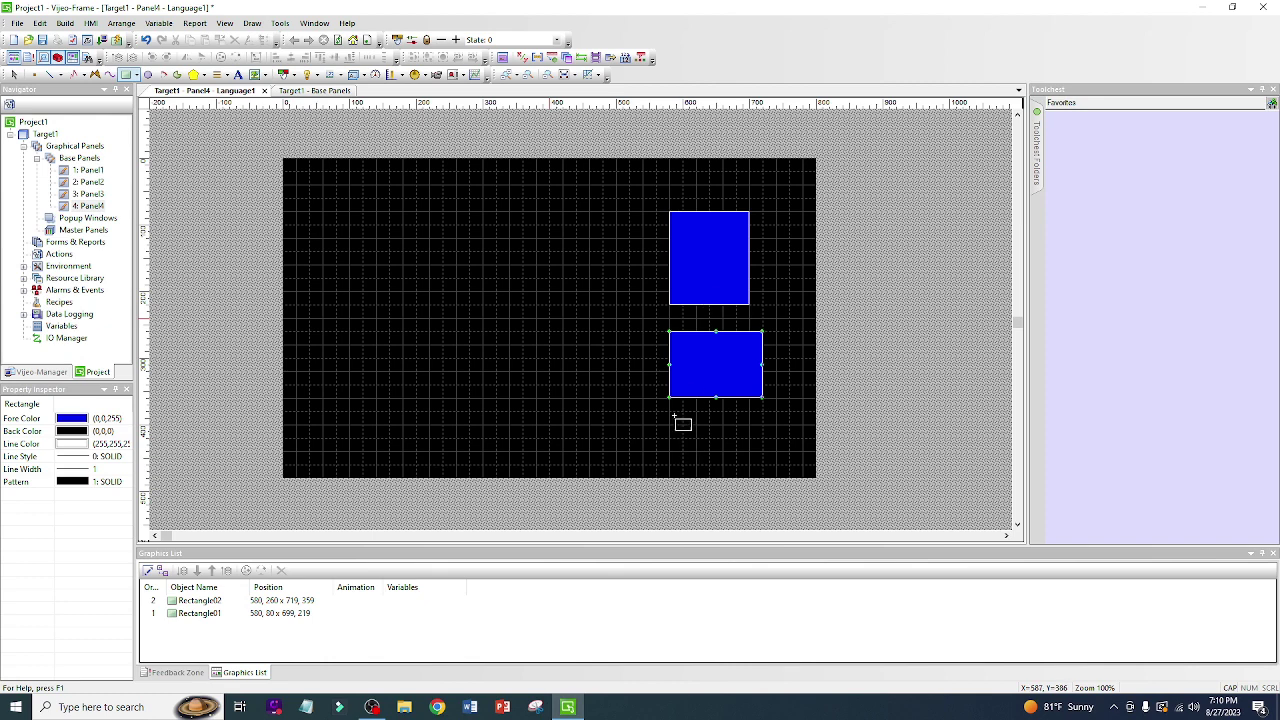
pyautogui.moveTo(670, 410); pyautogui.dragTo(760, 463)
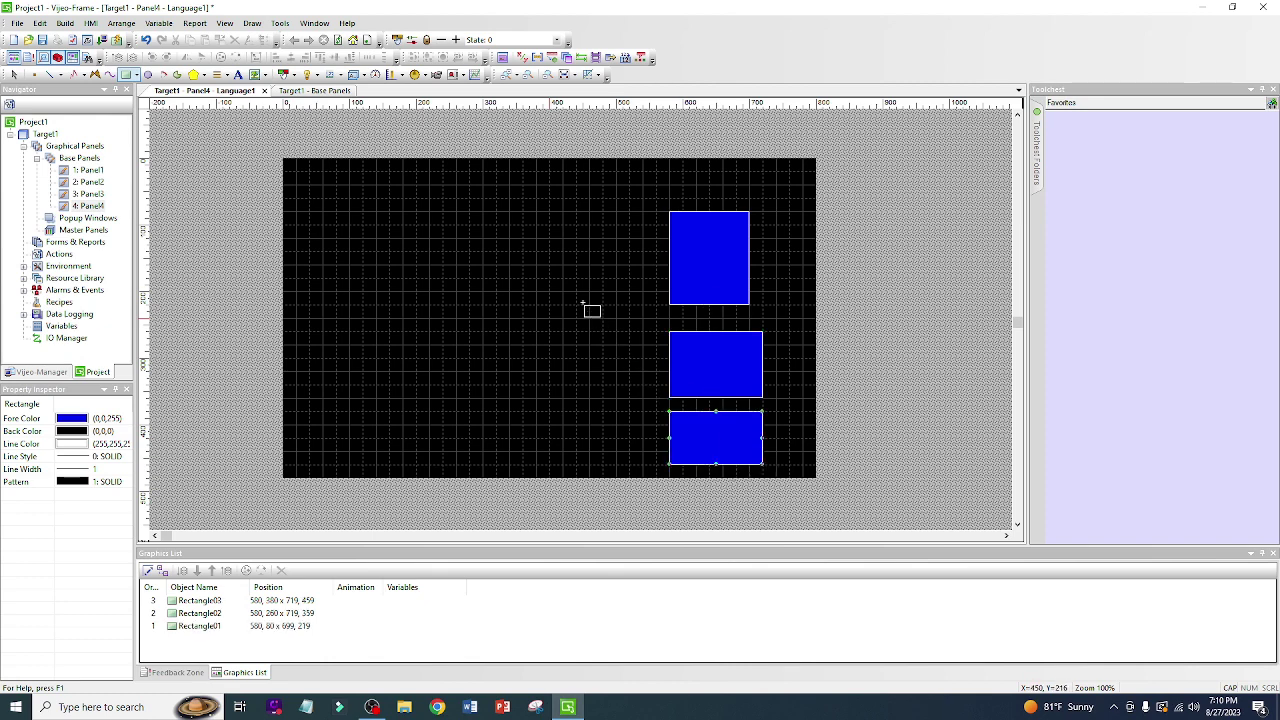
pyautogui.press('Escape')
# Select all three rectangles and apply Align Space Vertical, undoing a trial horizontal spacing.
pyautogui.click(704, 254)
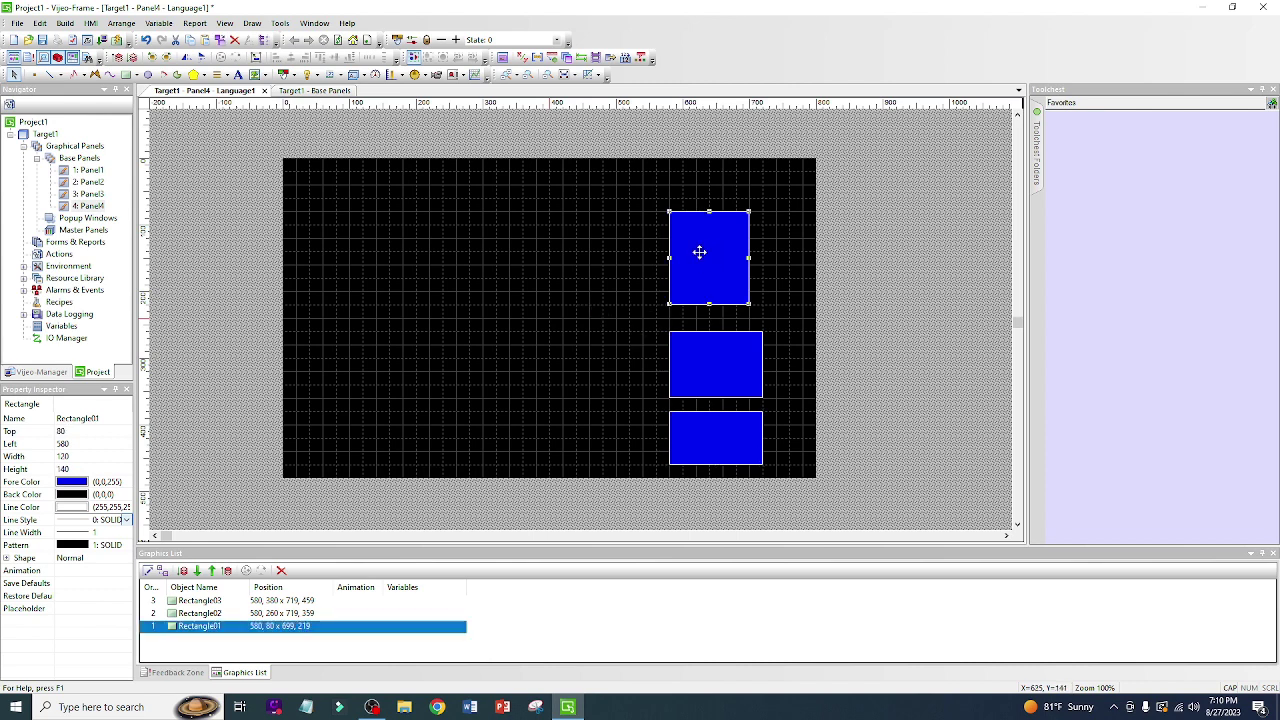
pyautogui.click(664, 205)
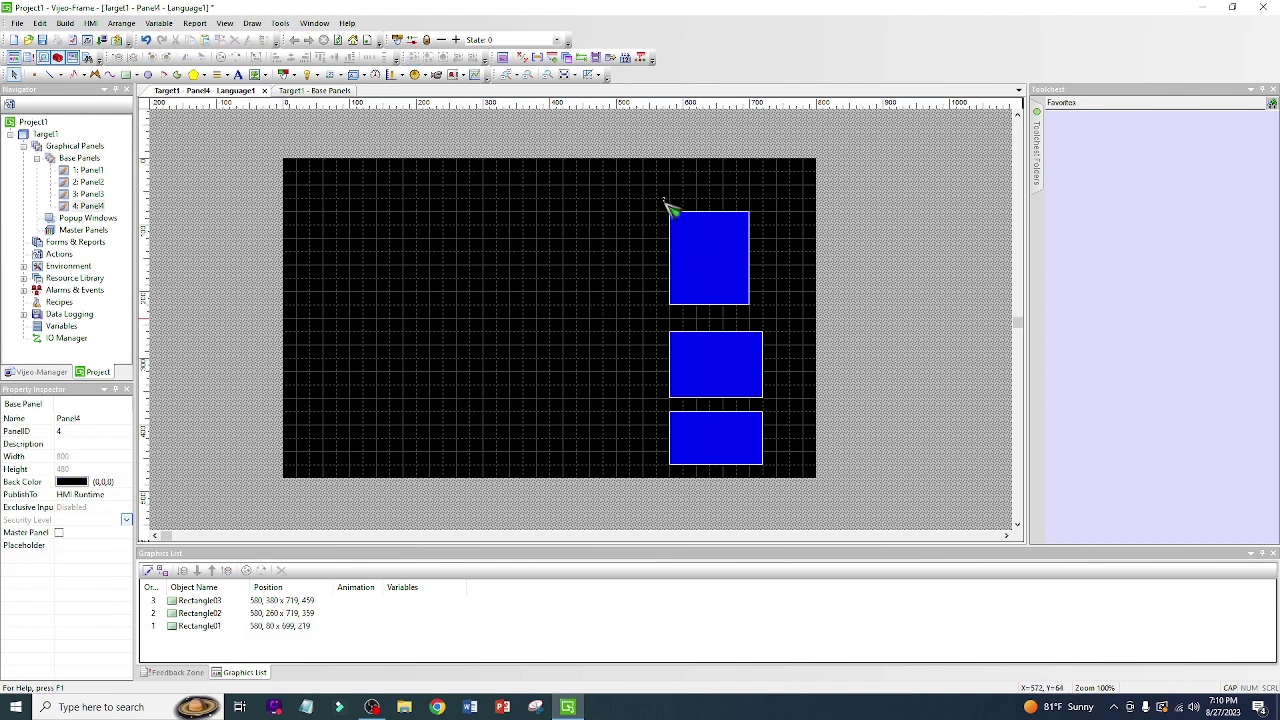
pyautogui.moveTo(665, 203); pyautogui.dragTo(785, 480)
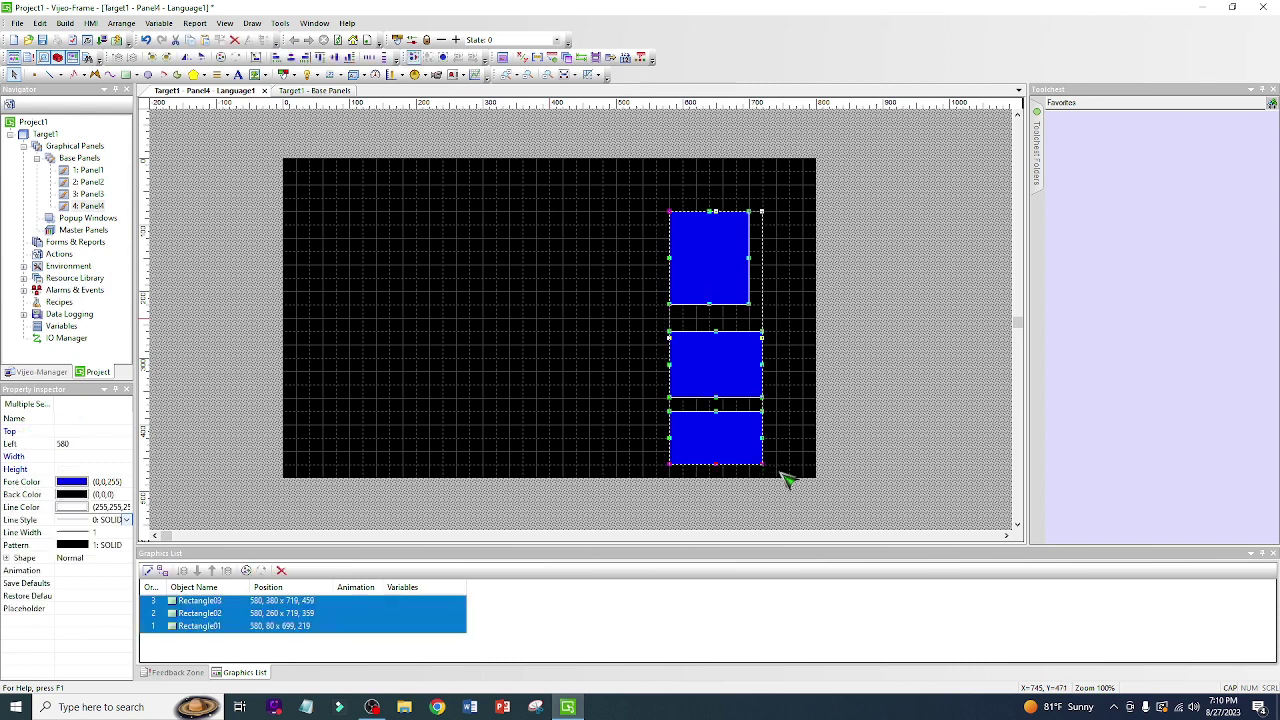
pyautogui.click(370, 57)
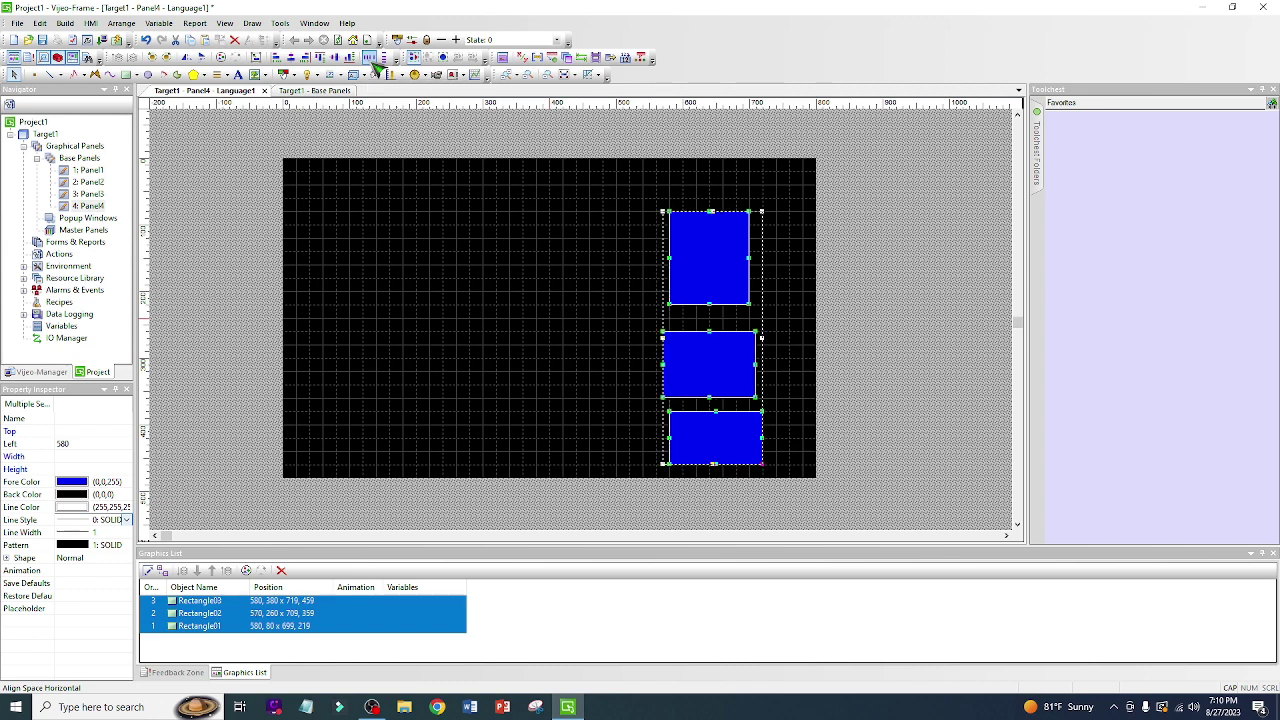
pyautogui.click(146, 40)
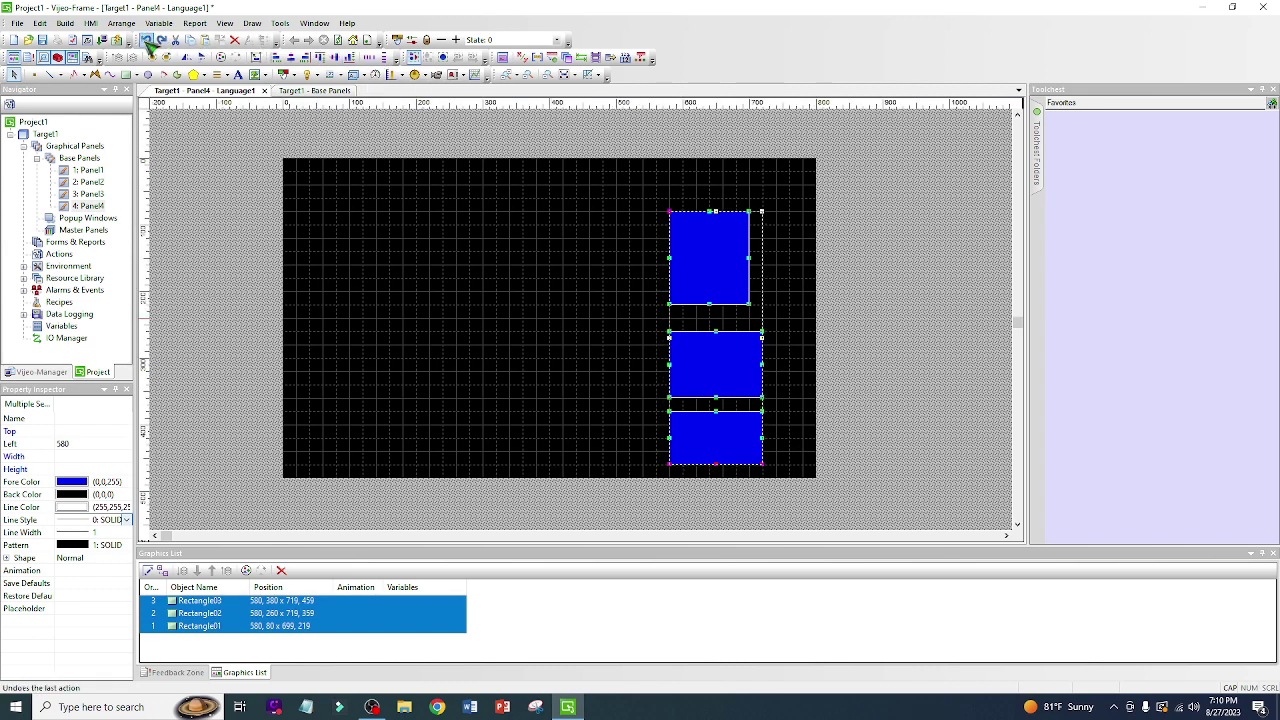
pyautogui.click(386, 57)
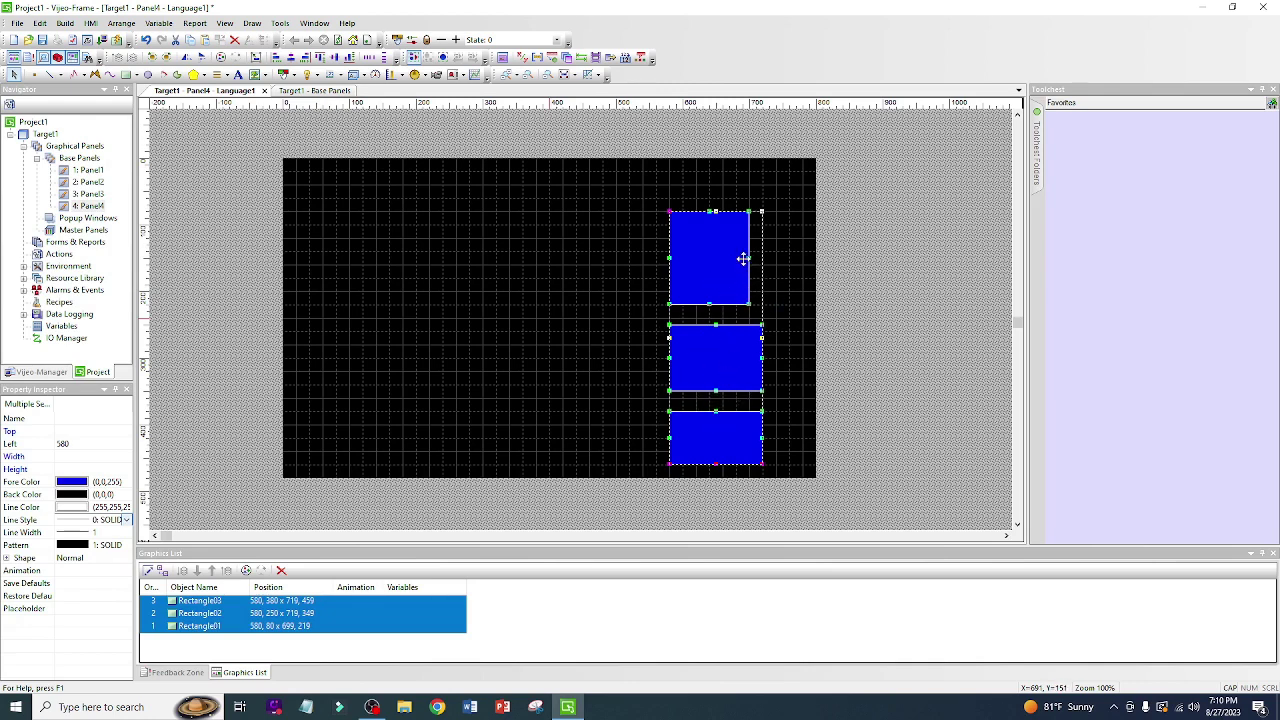
# Resize the top rectangle to 140 wide by 100 high.
pyautogui.click(563, 244)
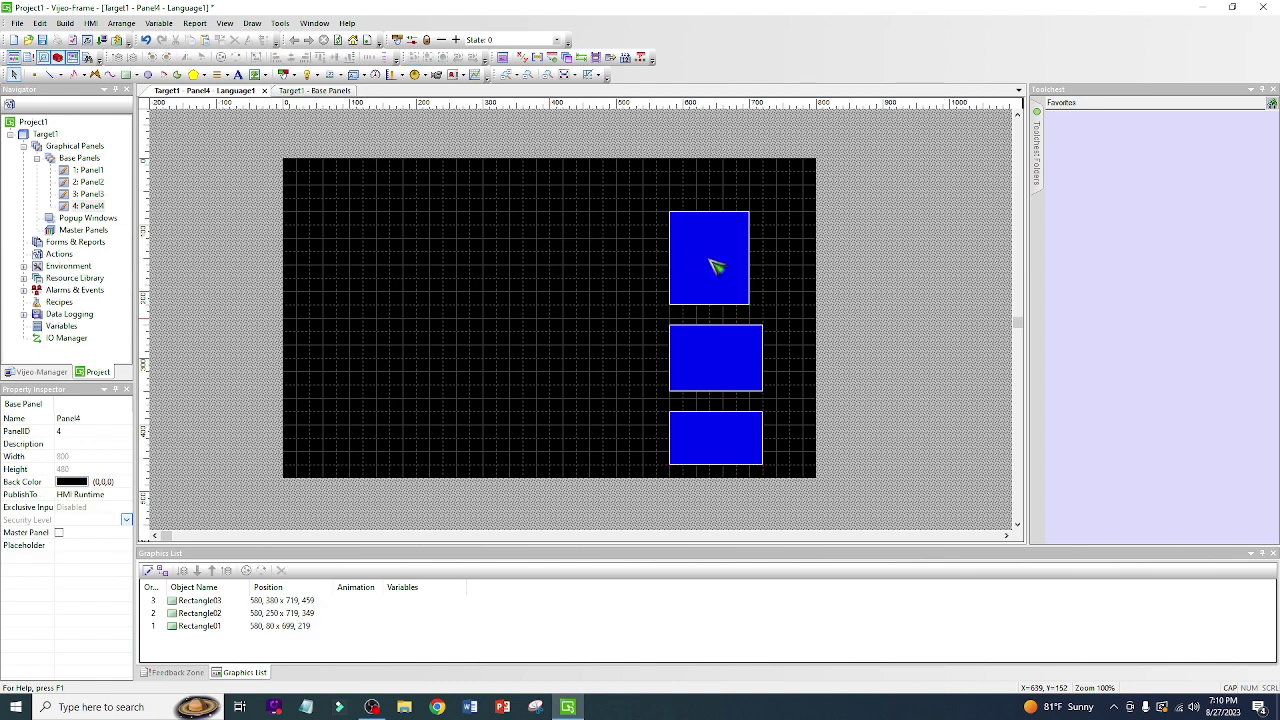
pyautogui.click(715, 266)
pyautogui.moveTo(748, 257); pyautogui.dragTo(762, 257)
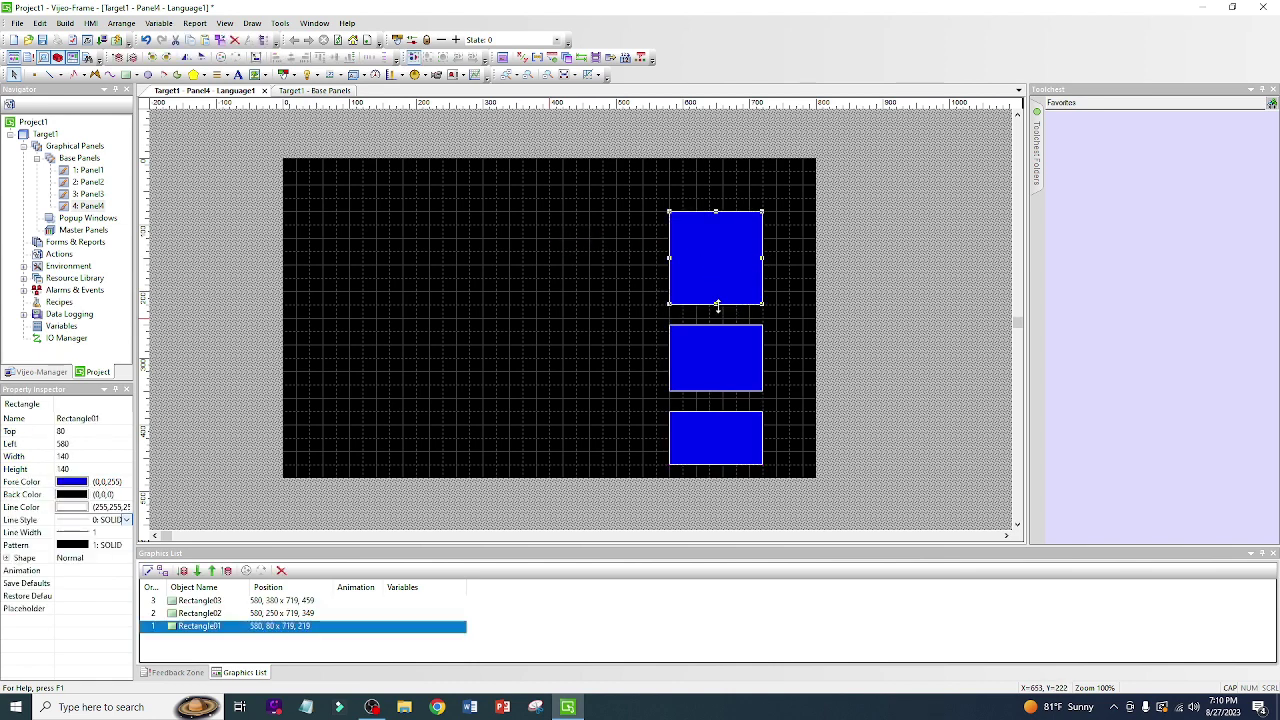
pyautogui.moveTo(717, 304); pyautogui.dragTo(717, 277)
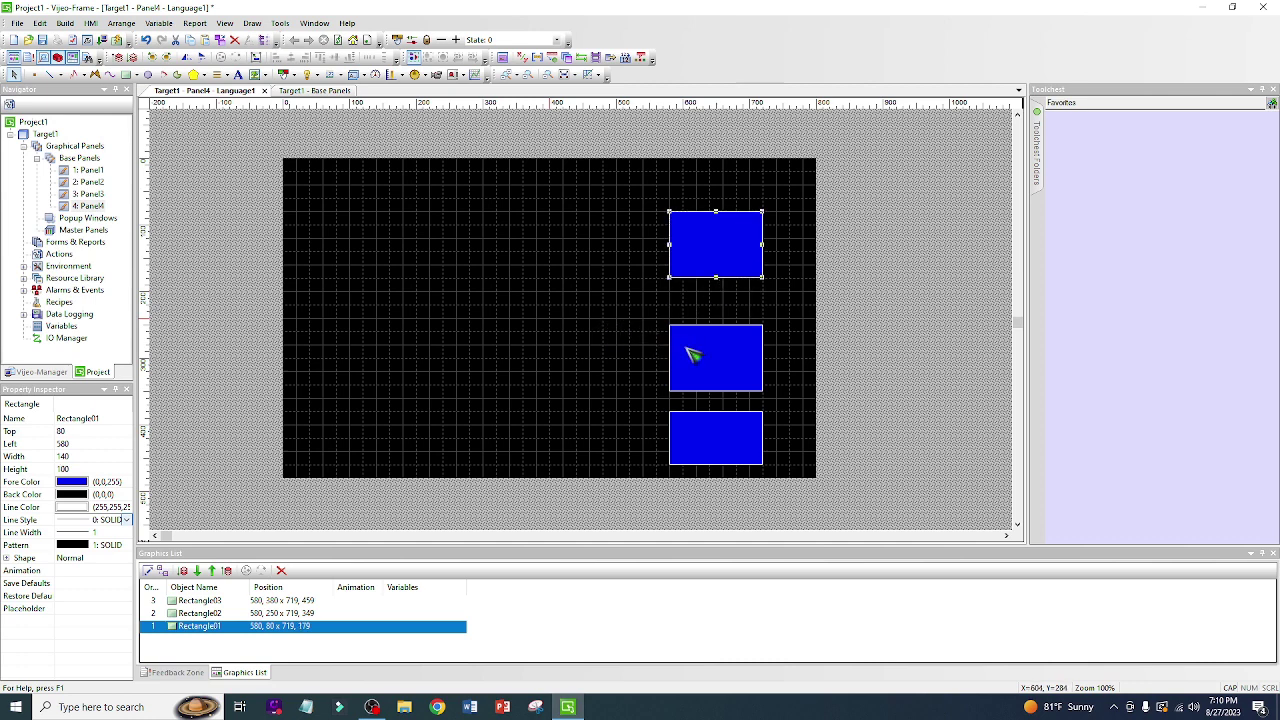
# Raise the middle rectangle, stretch the bottom one to 100 high, then select all three.
pyautogui.click(714, 357)
pyautogui.moveTo(714, 357); pyautogui.dragTo(712, 341)
pyautogui.click(713, 415)
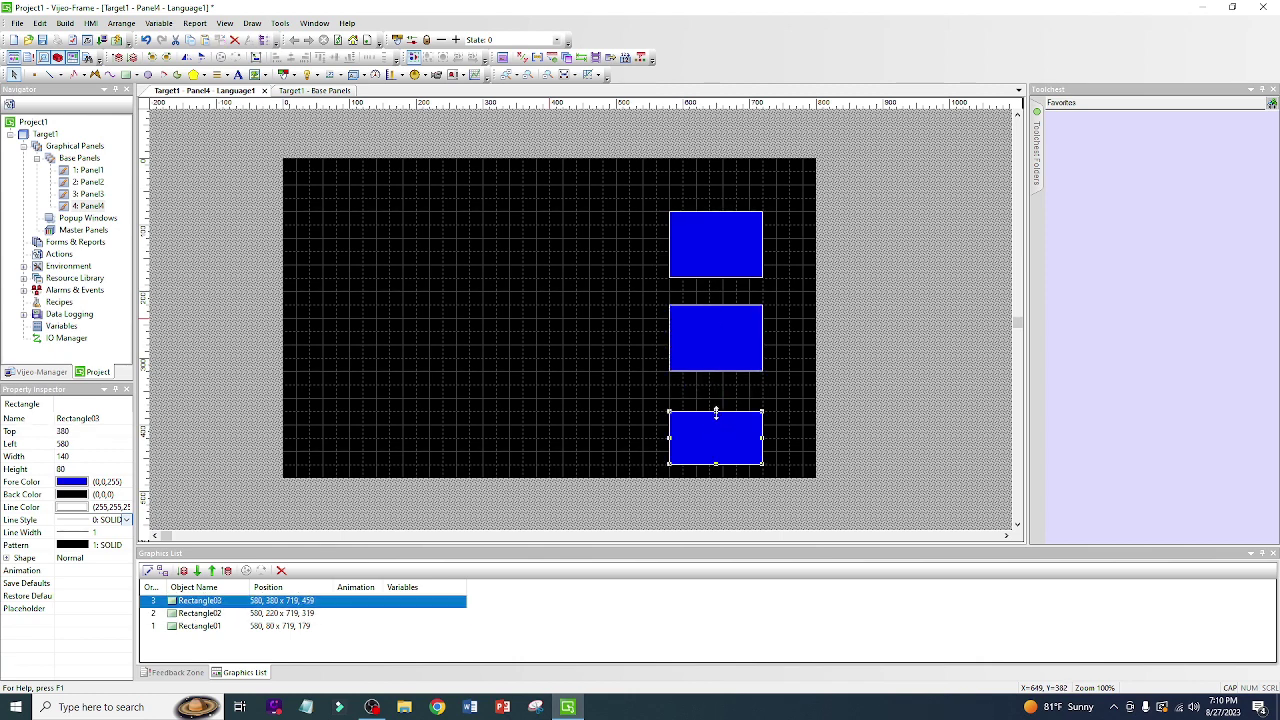
pyautogui.moveTo(716, 411); pyautogui.dragTo(718, 400)
pyautogui.click(540, 344)
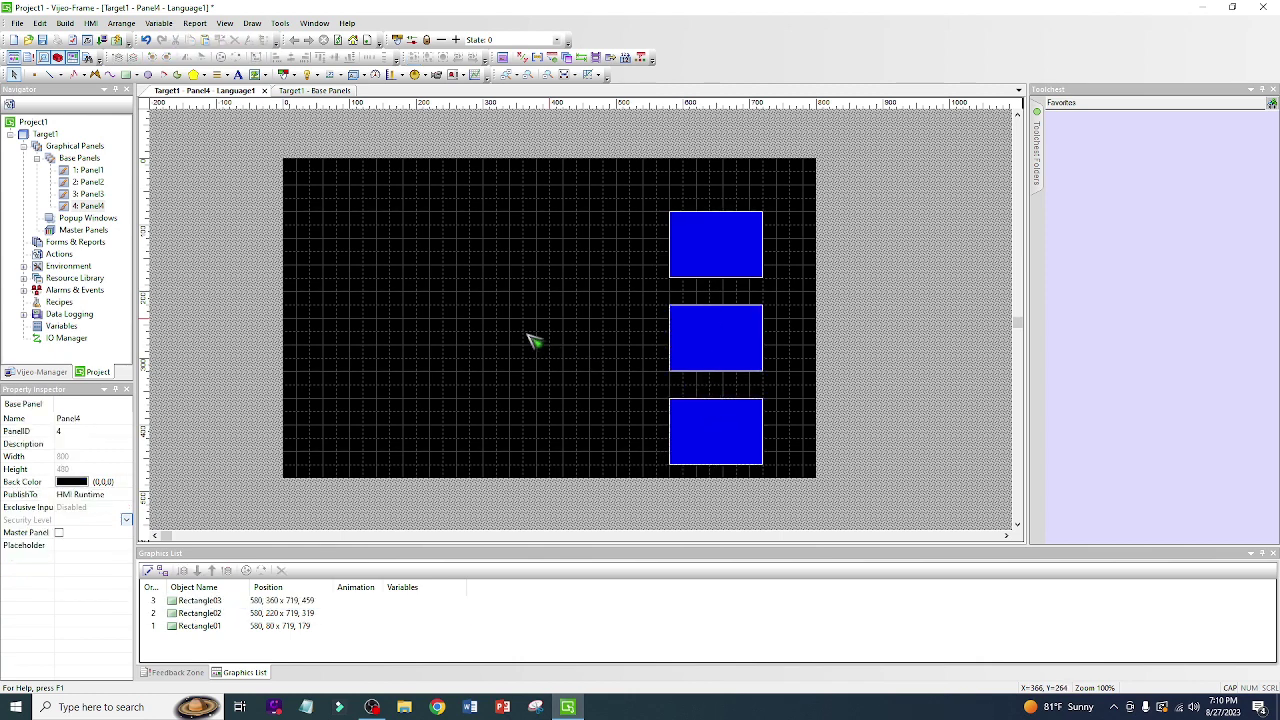
pyautogui.moveTo(652, 192); pyautogui.dragTo(783, 478)
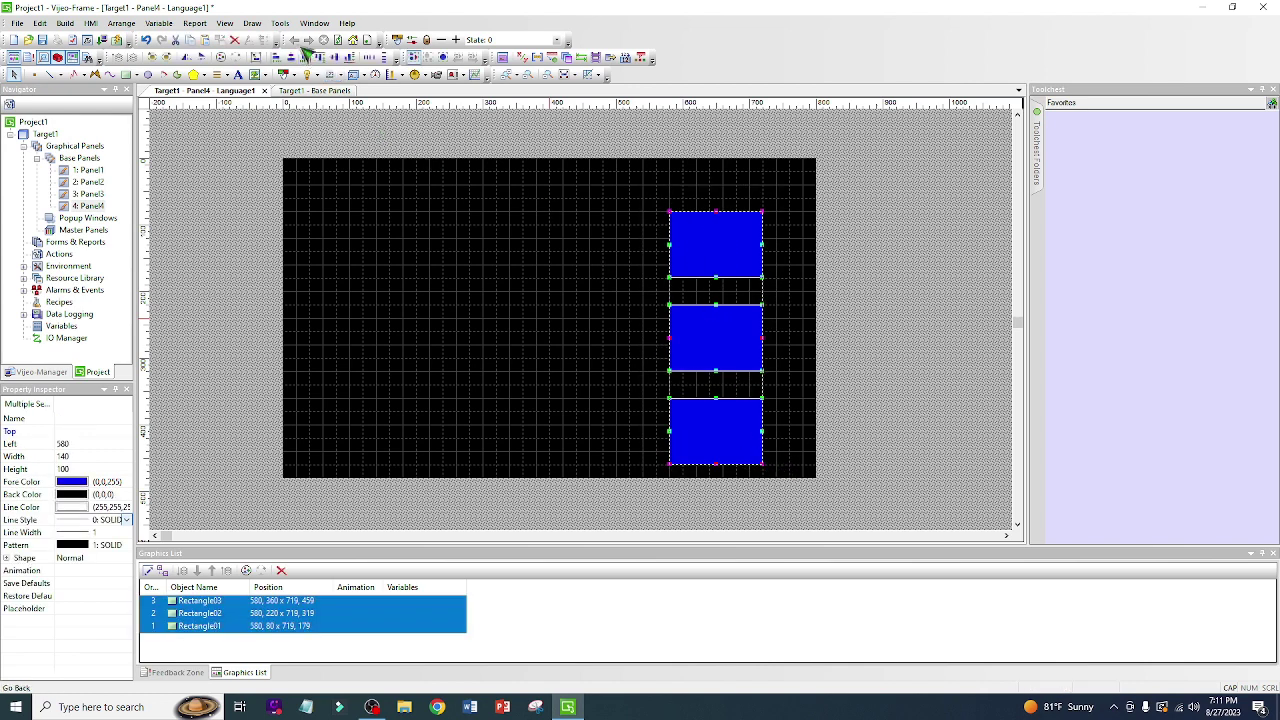
# Try Align Top and undo it, then align the three rectangles' left edges.
pyautogui.click(330, 60)
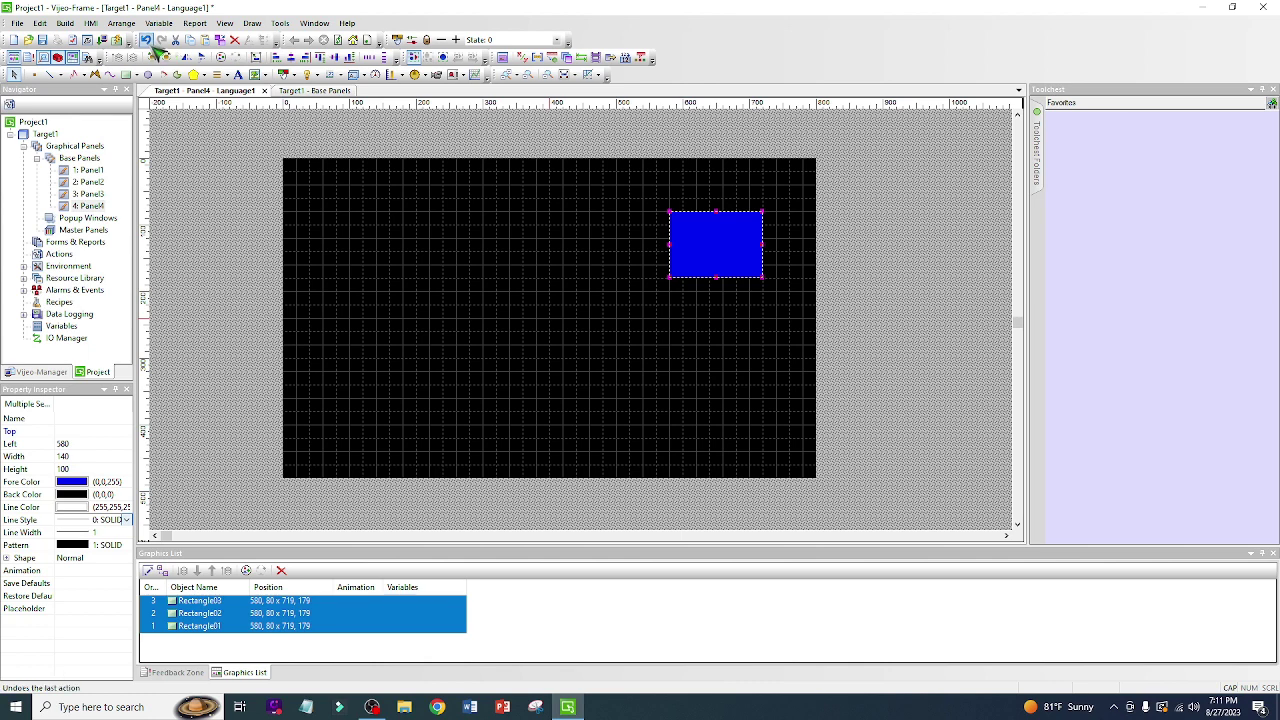
pyautogui.click(150, 45)
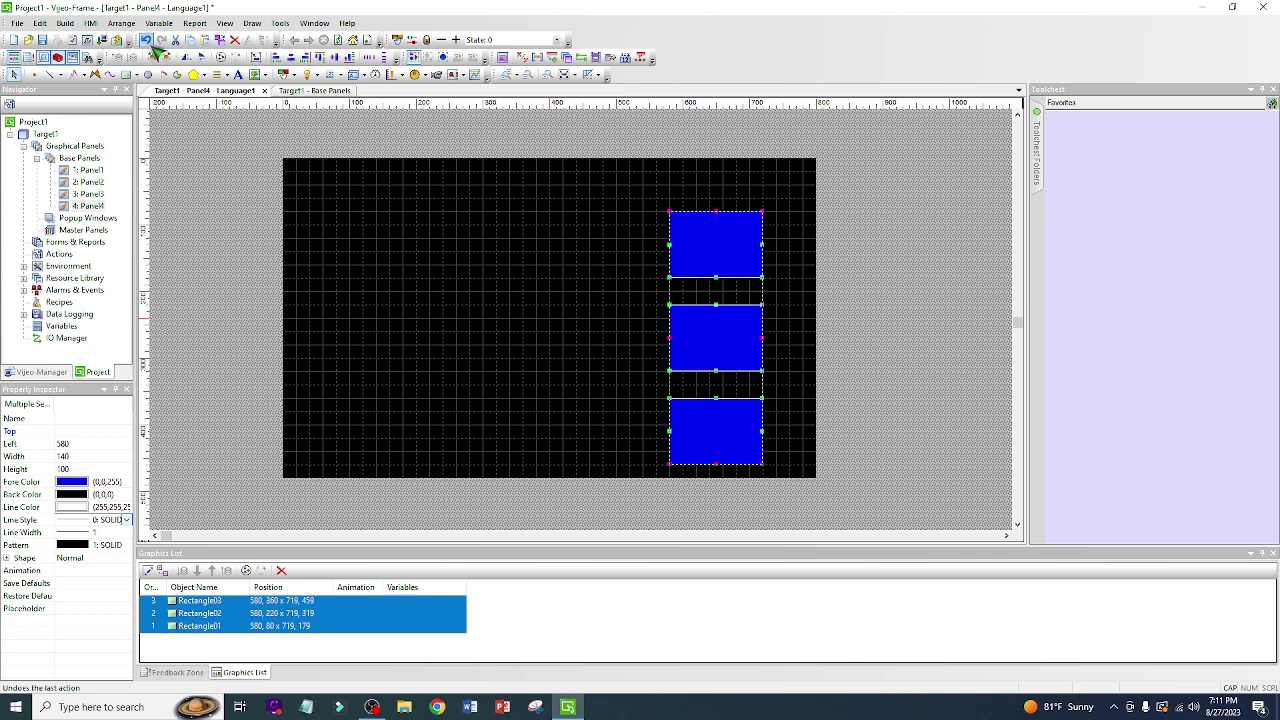
pyautogui.click(283, 61)
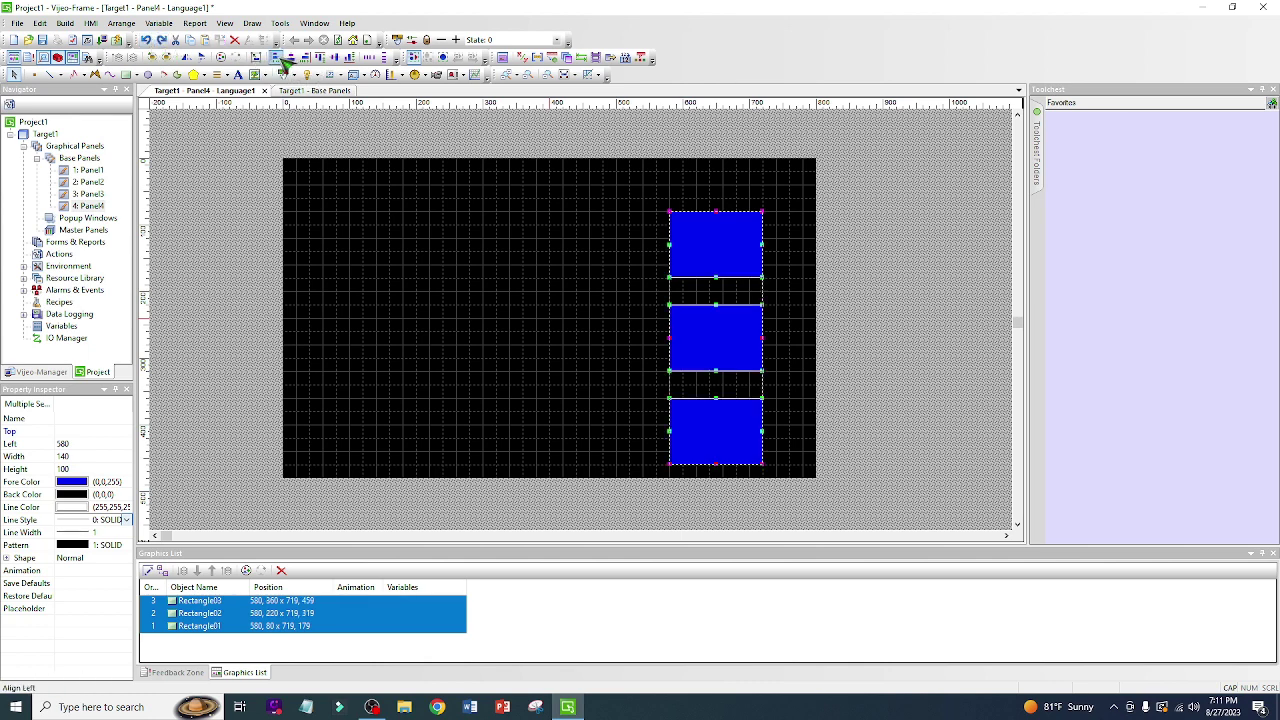
pyautogui.click(481, 238)
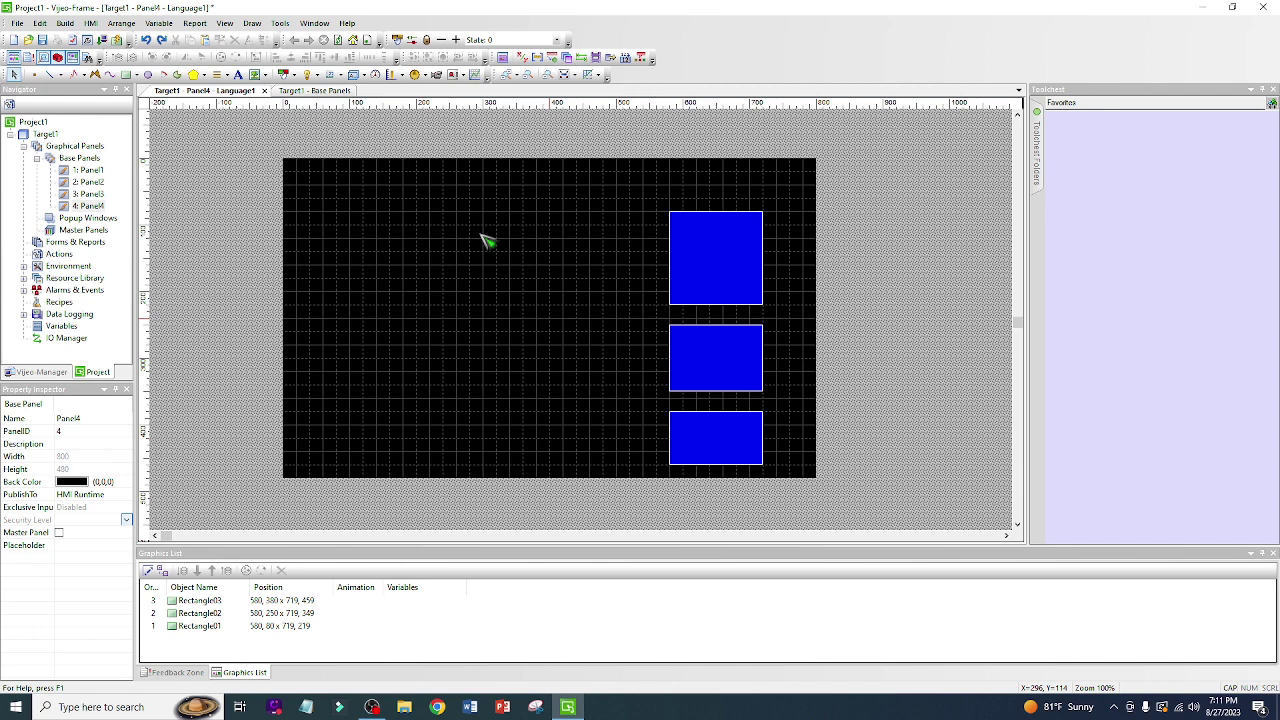